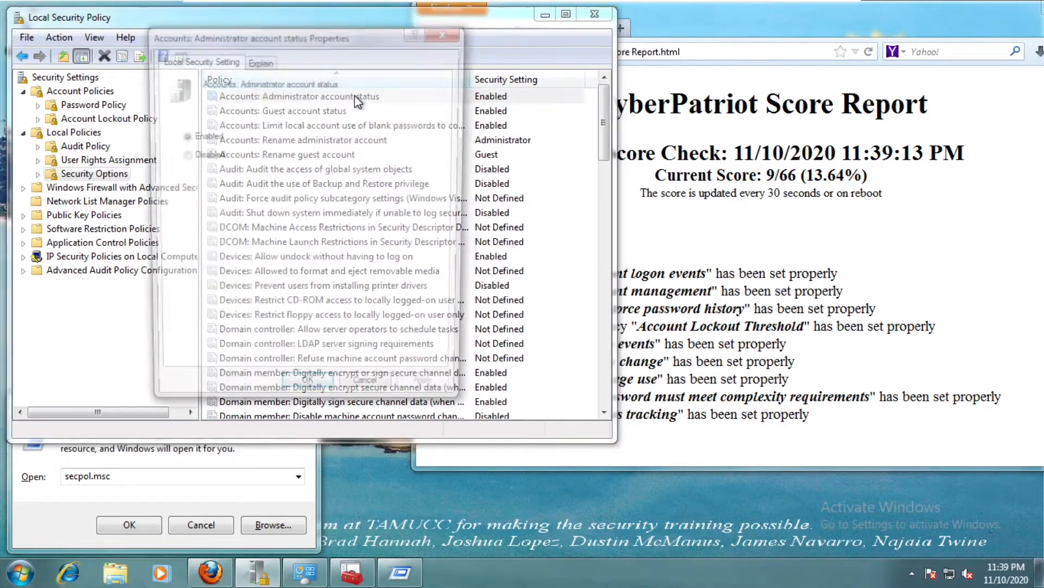
- Disable the "Accounts: Administrator account status" security option and apply the change
click(202, 155)
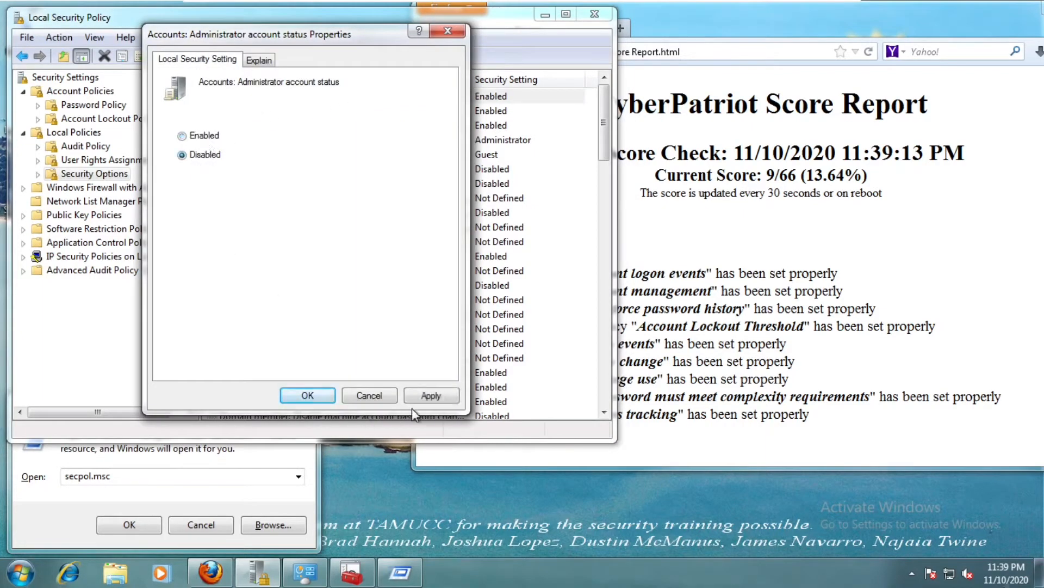
click(431, 396)
click(304, 394)
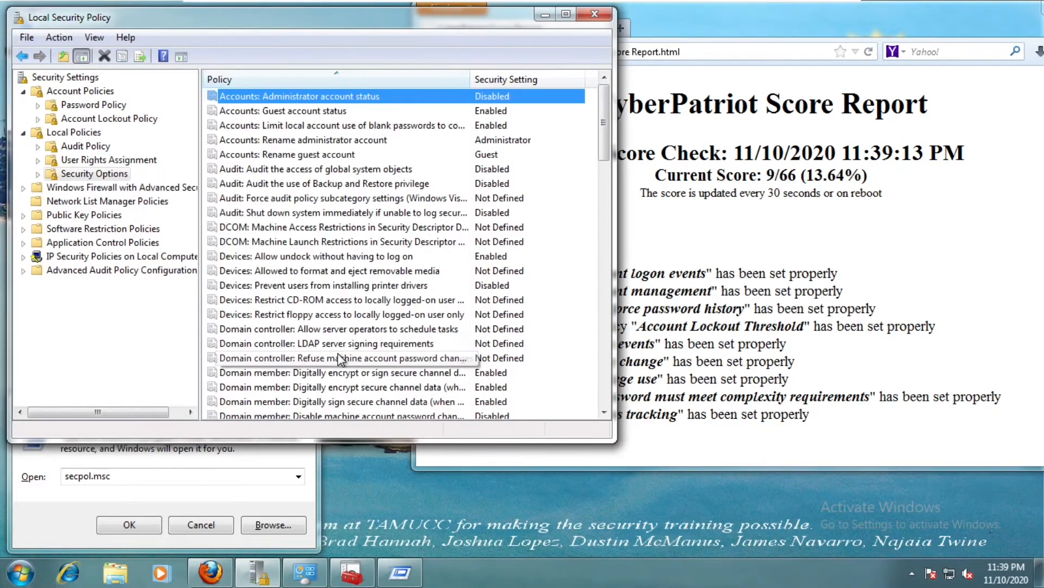
- Disable the "Accounts: Guest account status" security option and apply the change
double_click(340, 112)
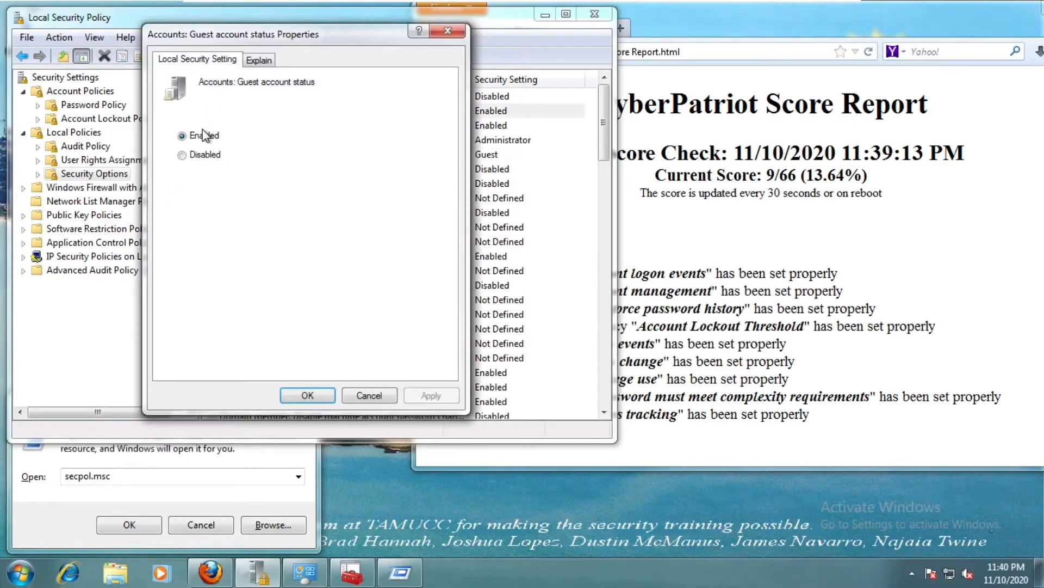
click(196, 156)
click(445, 395)
click(308, 395)
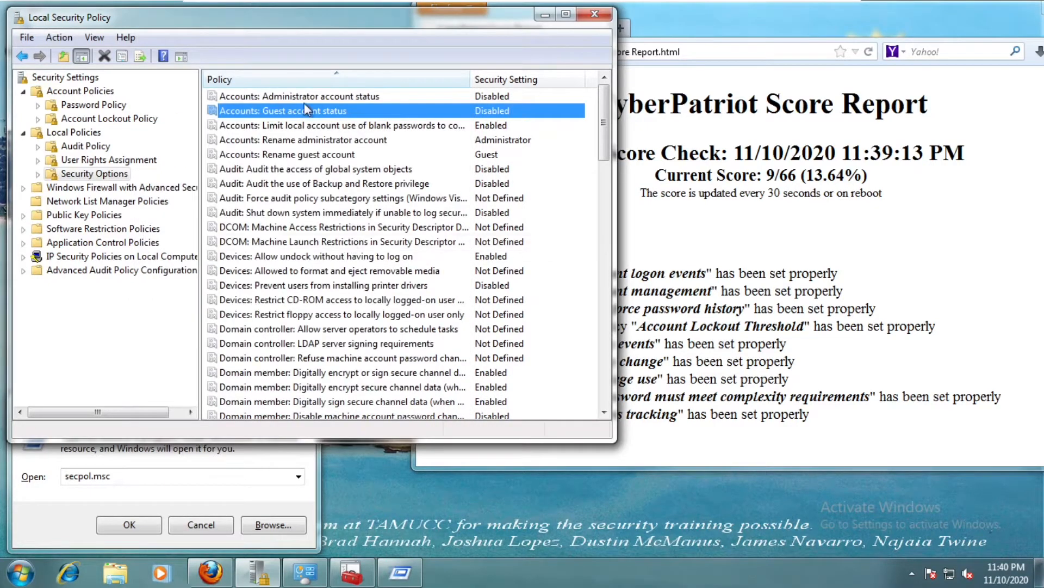
- Review the policy limiting local account use of blank passwords to console logon only, leaving its setting as it is
click(328, 125)
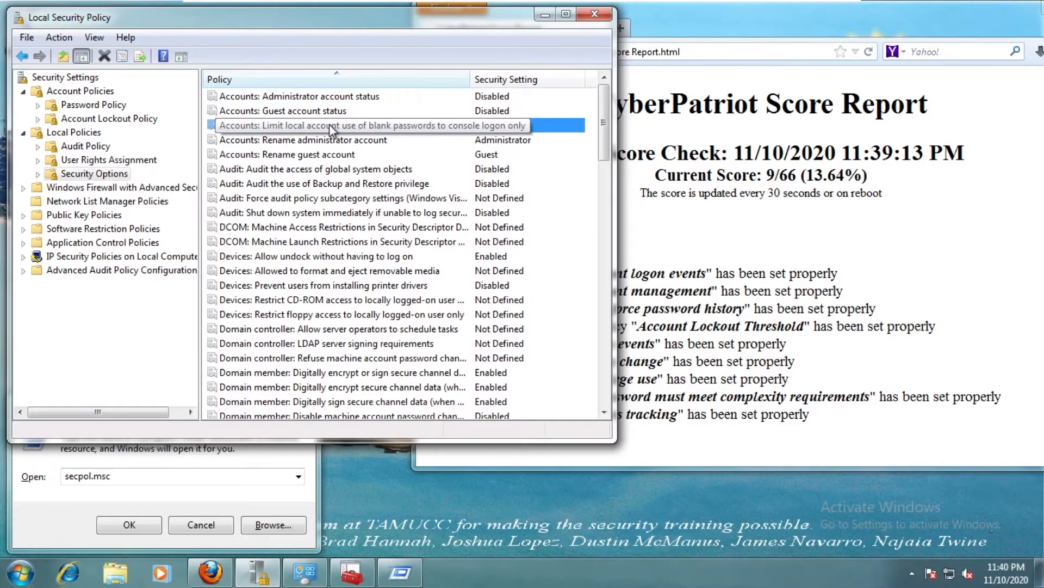
double_click(329, 125)
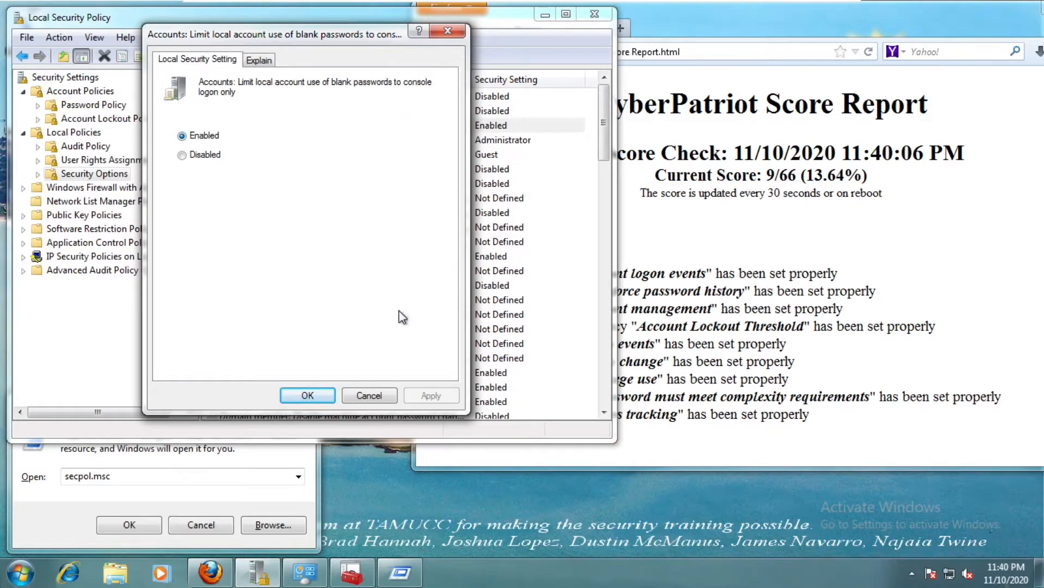
click(325, 393)
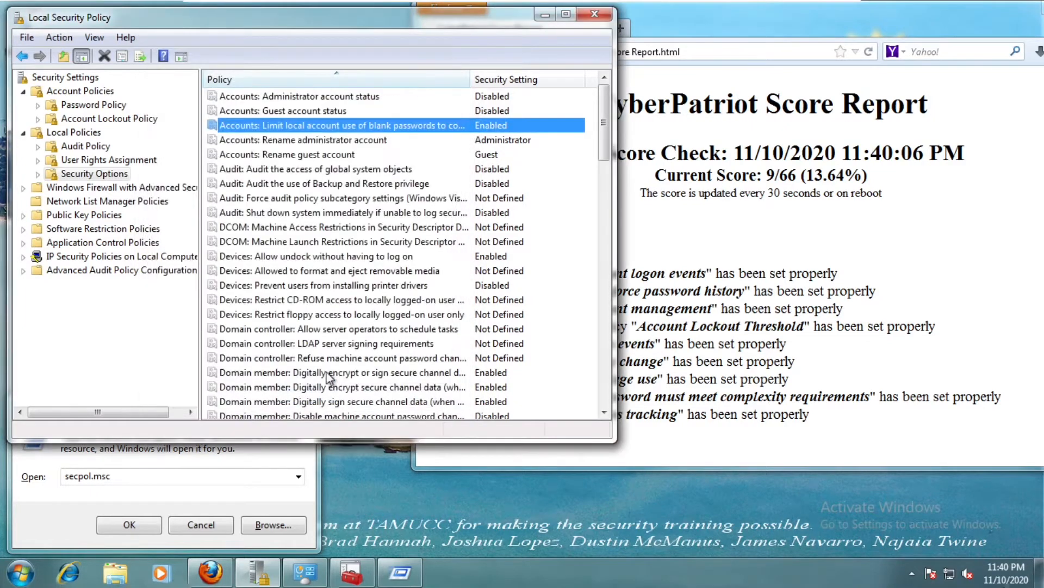
- Set the "Accounts: Rename administrator account" policy to the name Dude and apply it
double_click(372, 140)
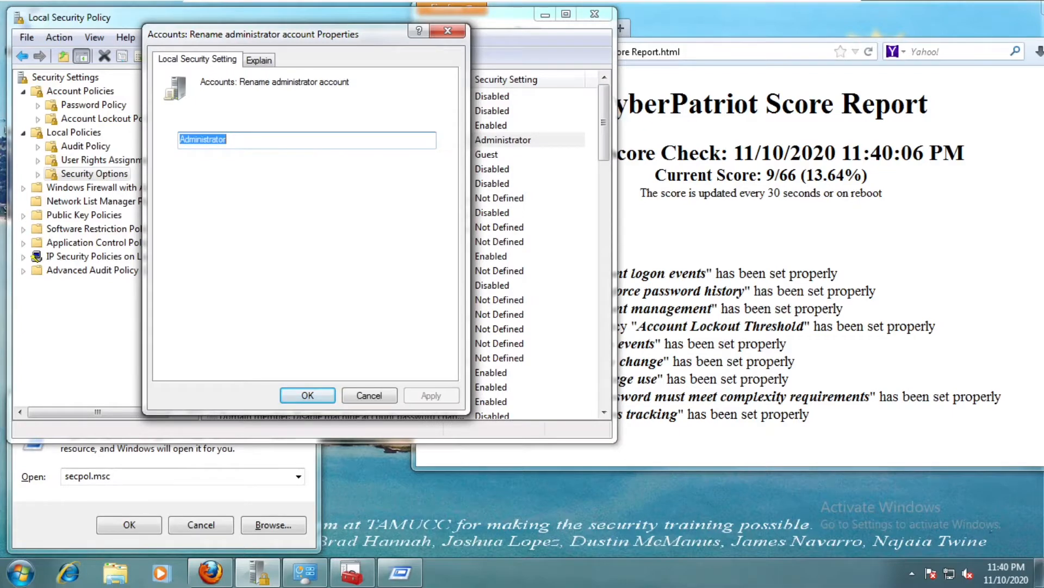
text(Dude)
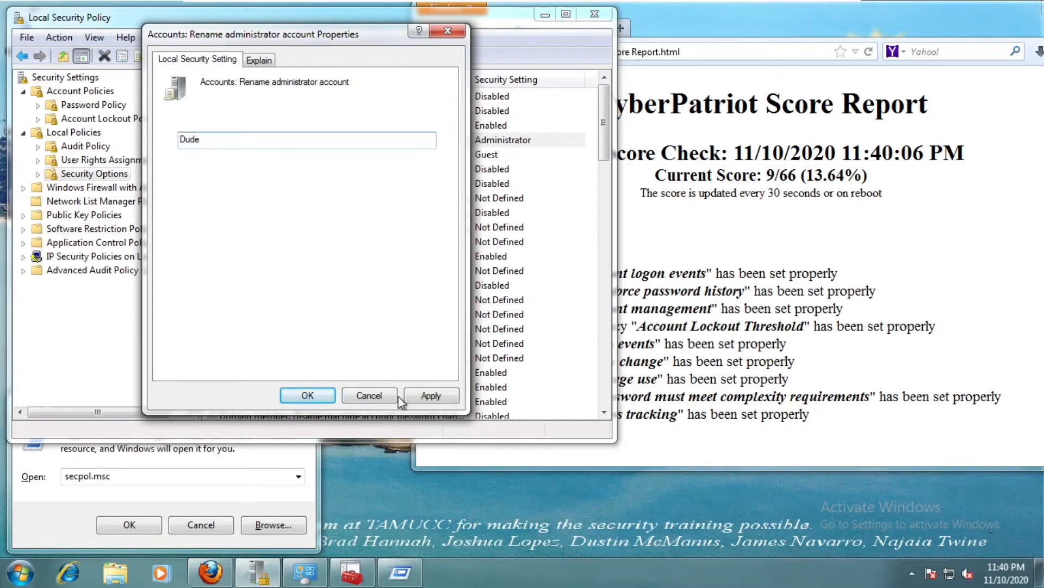
click(441, 397)
click(325, 399)
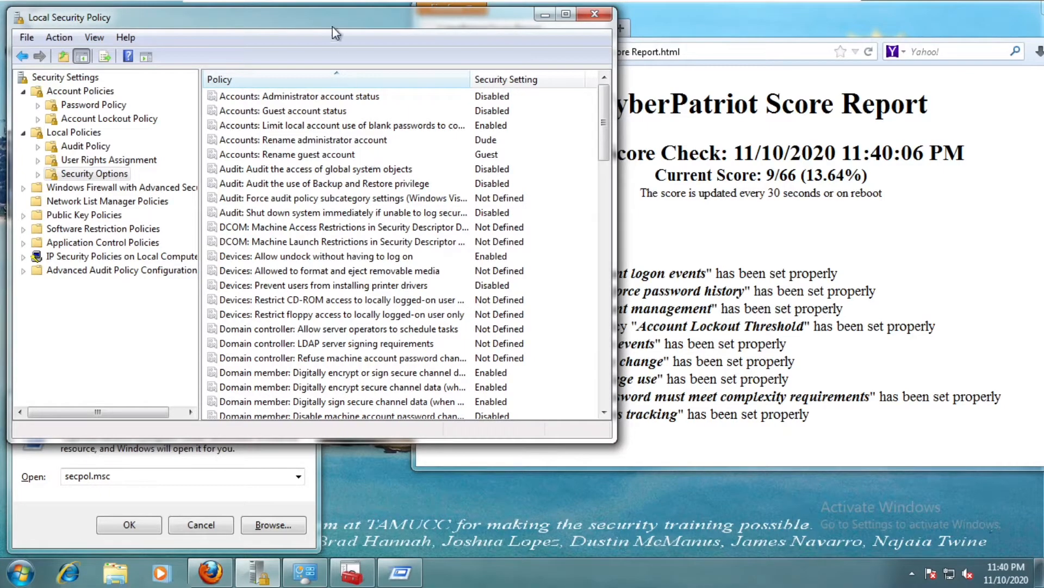
- Open the Instructions file from the desktop and search its text for "guest"
drag(329, 21, 521, 76)
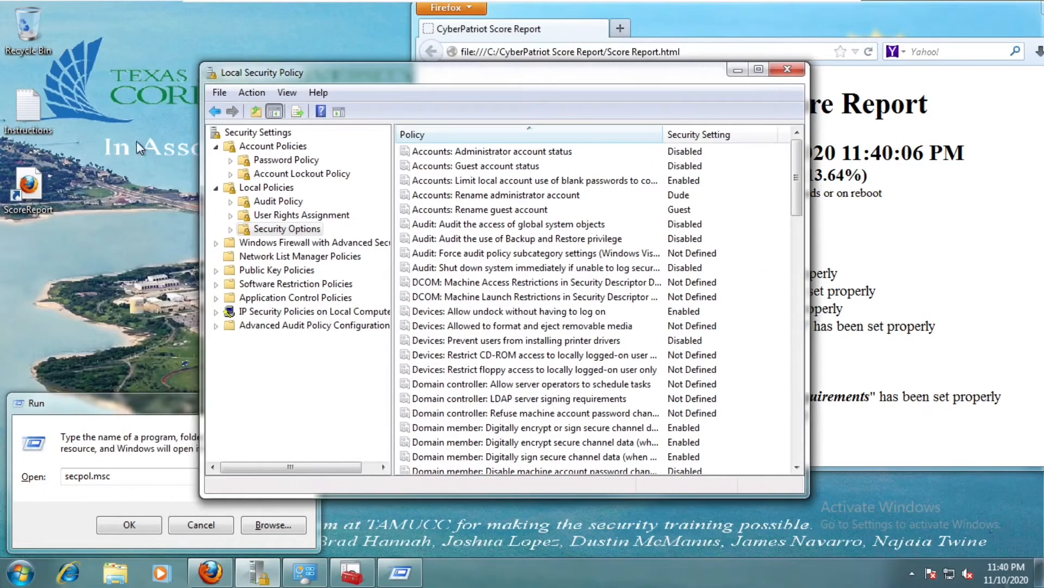
double_click(44, 108)
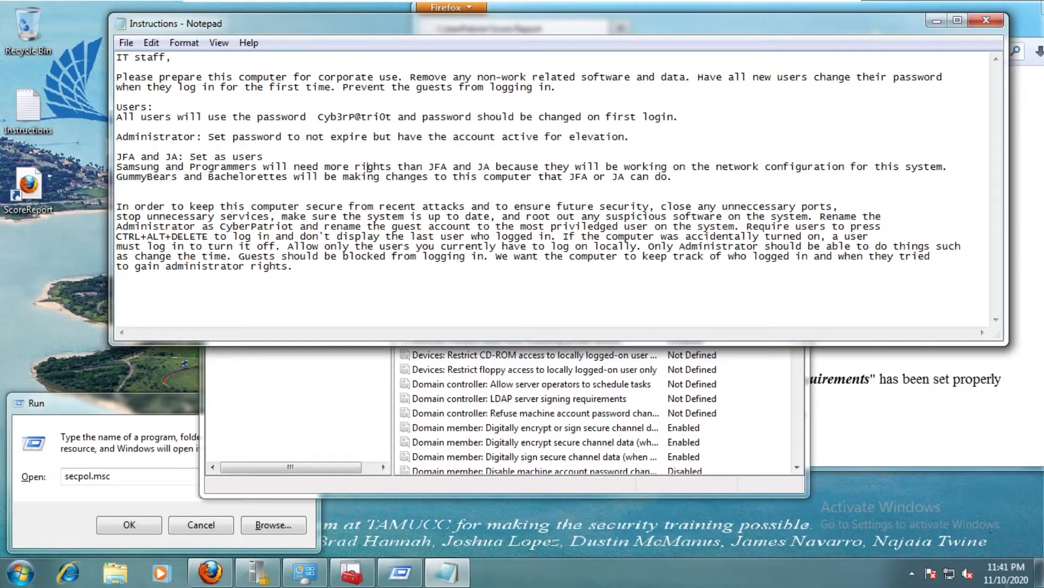
key(ctrl+f)
text(guest)
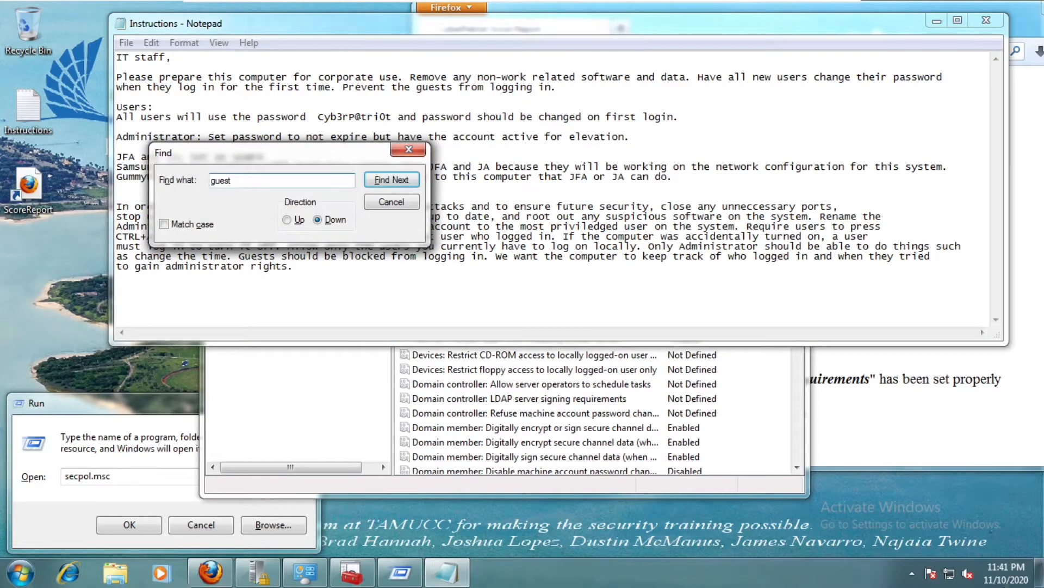
click(387, 180)
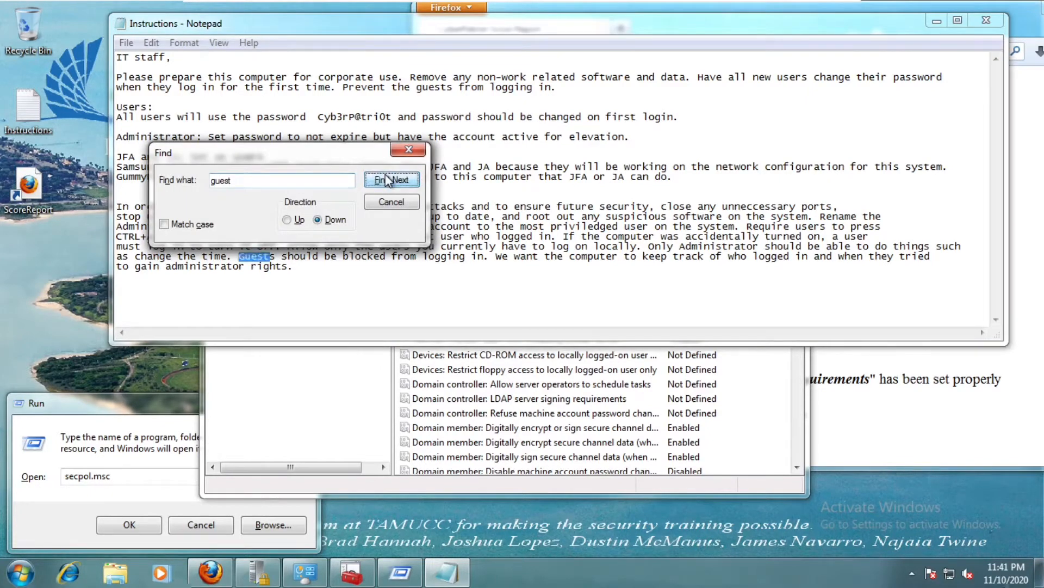
key(Return)
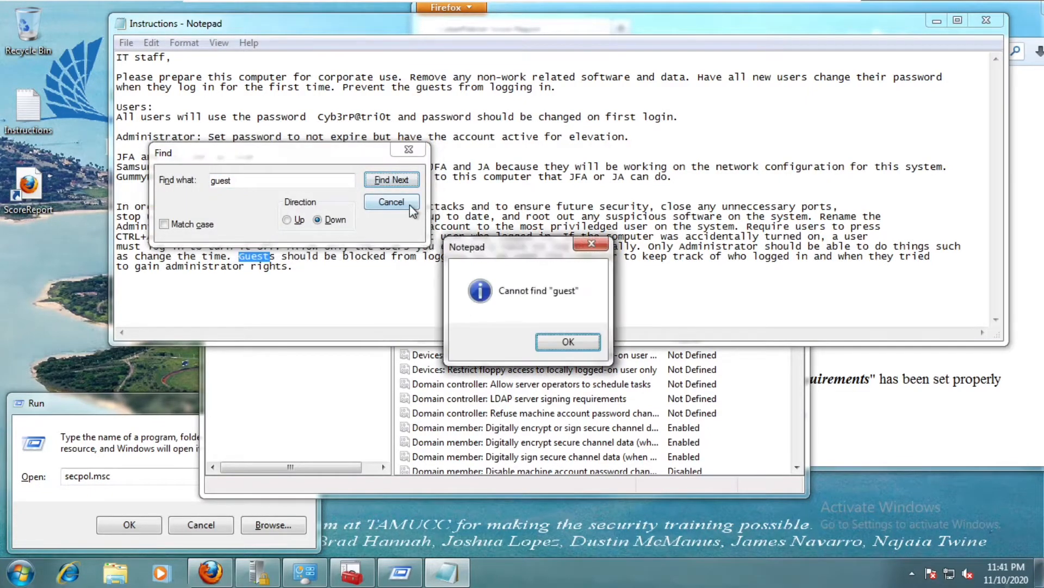
click(565, 340)
click(408, 150)
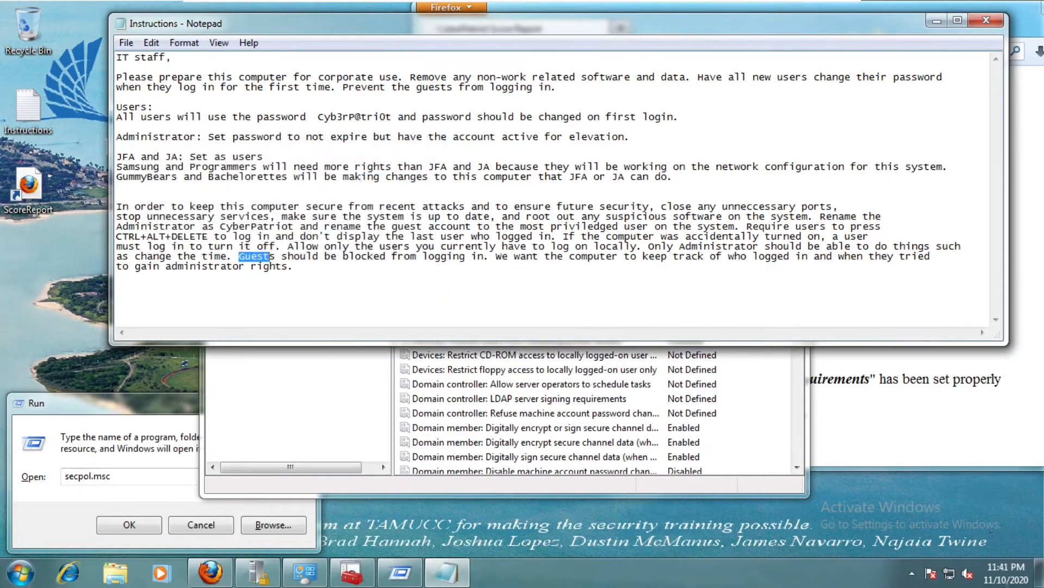
- Search the instructions for "rename" in both directions and read what they require for the account names
key(ctrl+f)
text(rename)
key(Return)
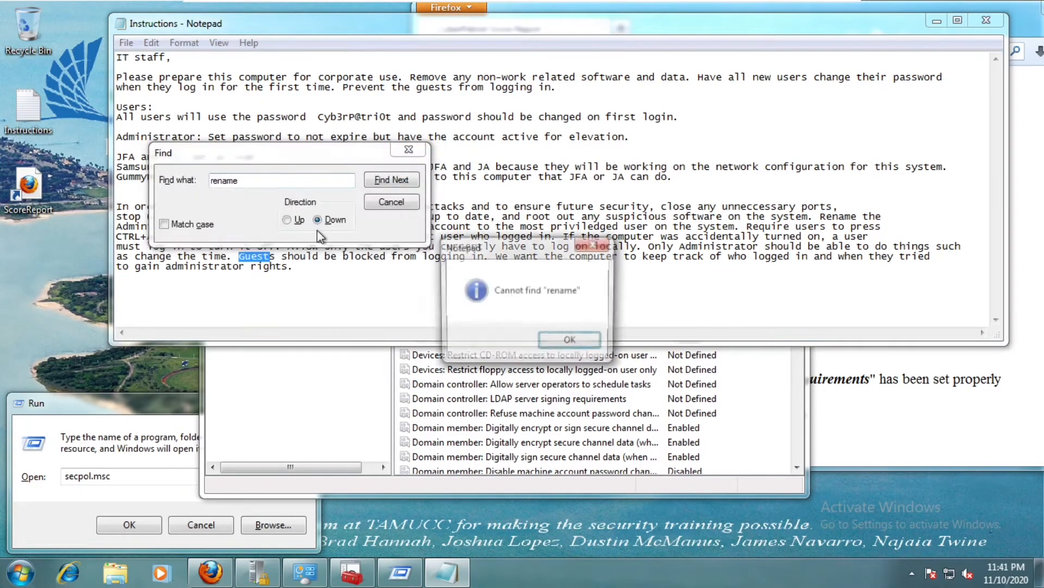
click(560, 342)
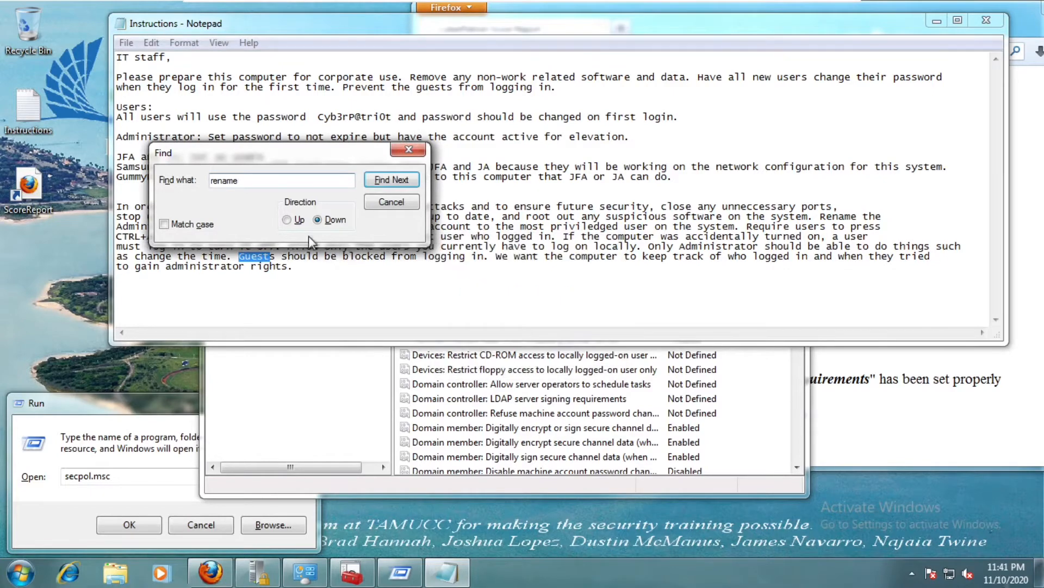
click(293, 222)
click(399, 180)
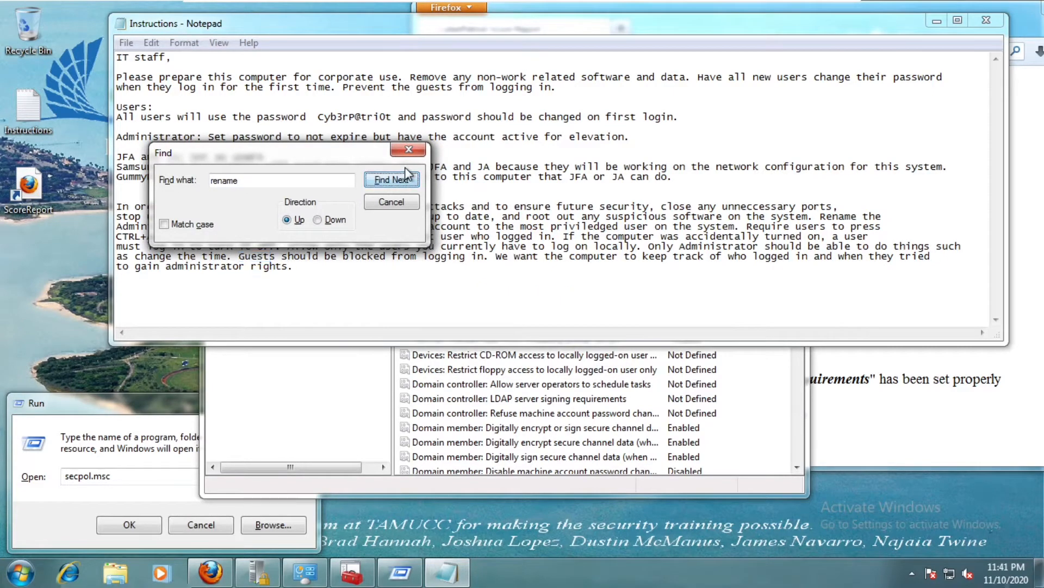
key(Escape)
click(343, 217)
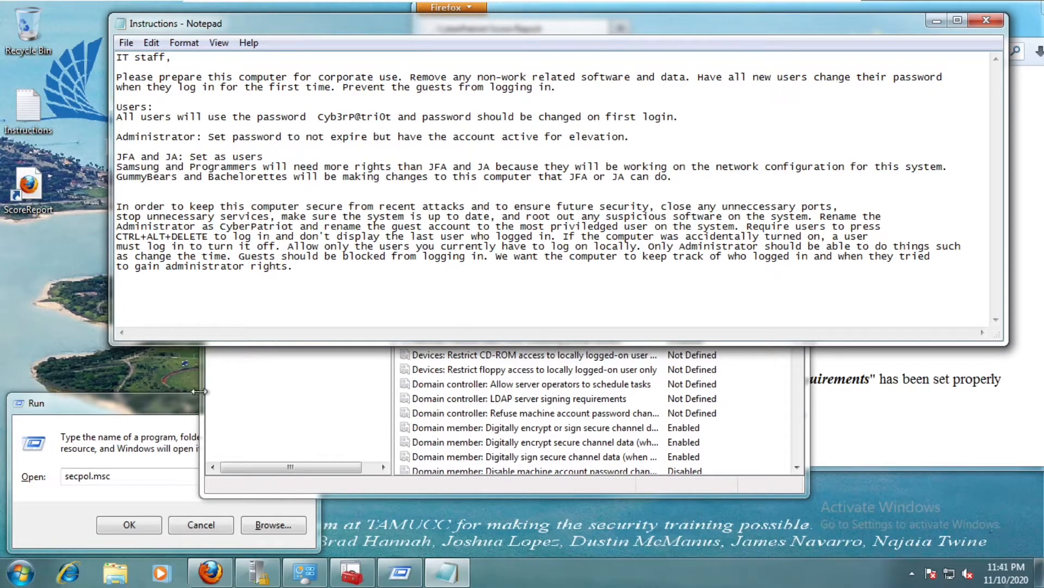
- Back in Local Security Policy, set the "Accounts: Rename guest account" policy to the name Administrator
click(221, 383)
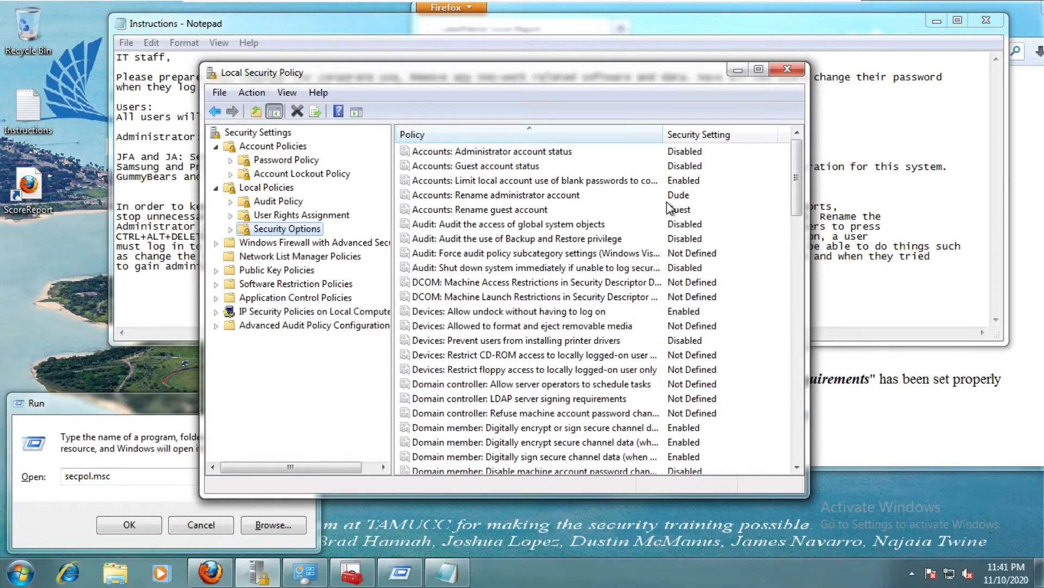
double_click(692, 211)
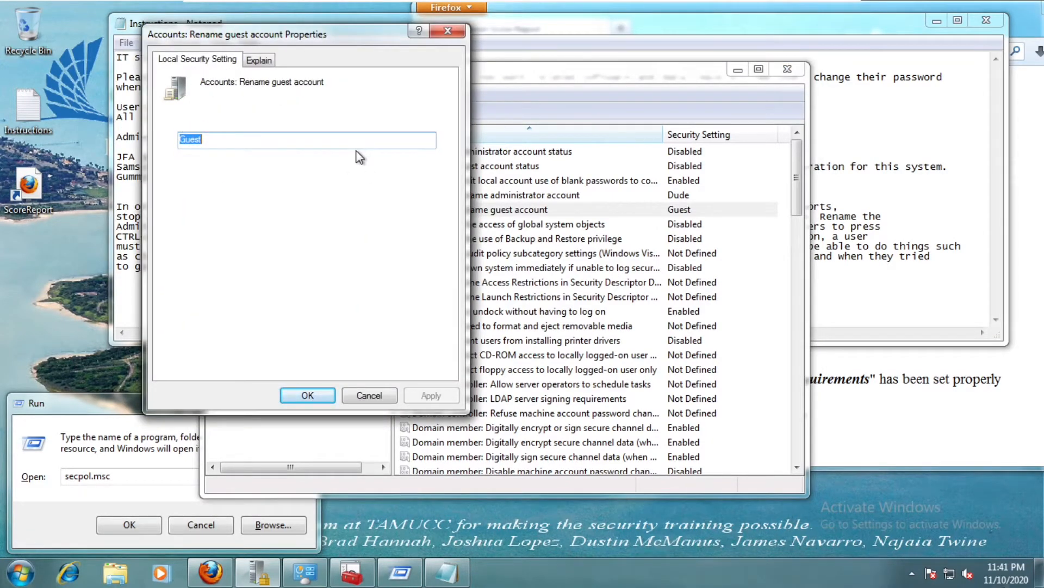
text(Ad)
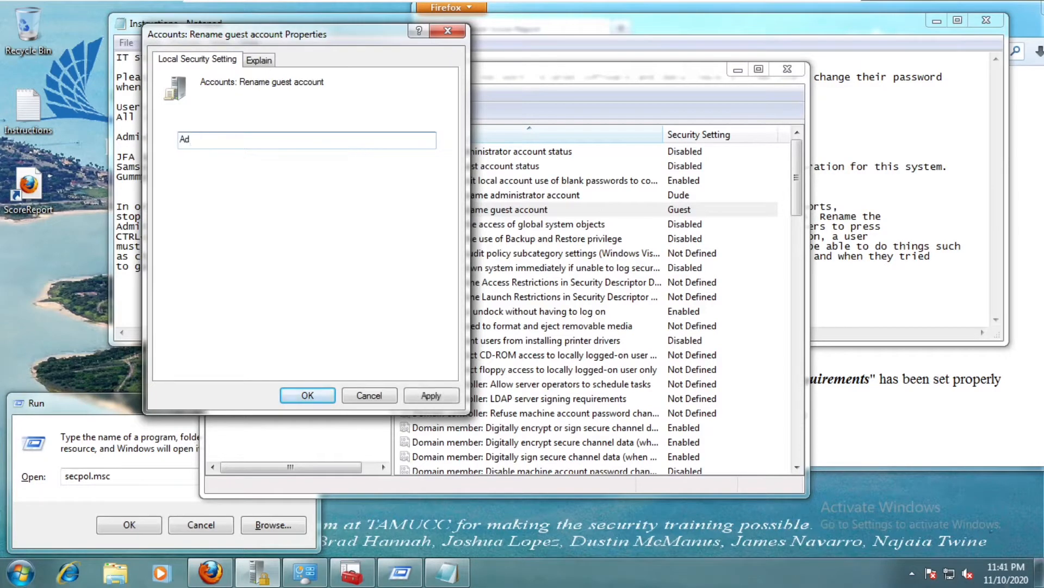
text(ministrator)
key(Return)
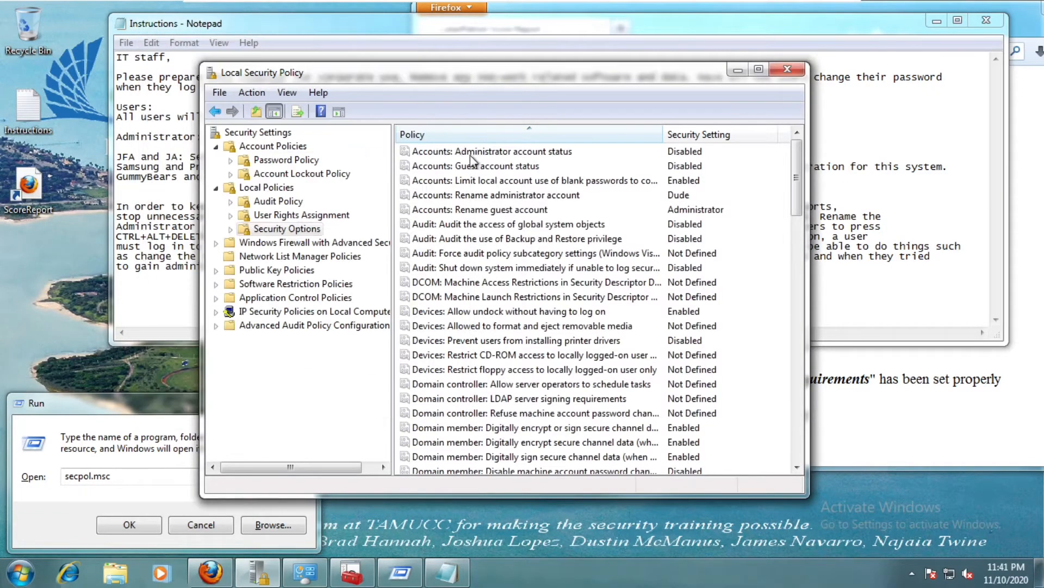
double_click(698, 210)
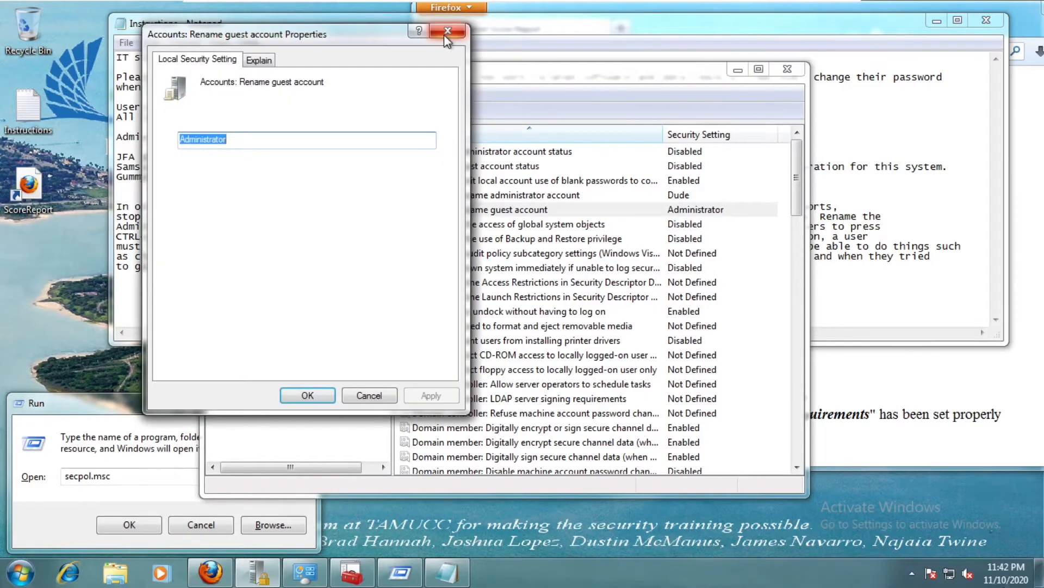
click(447, 31)
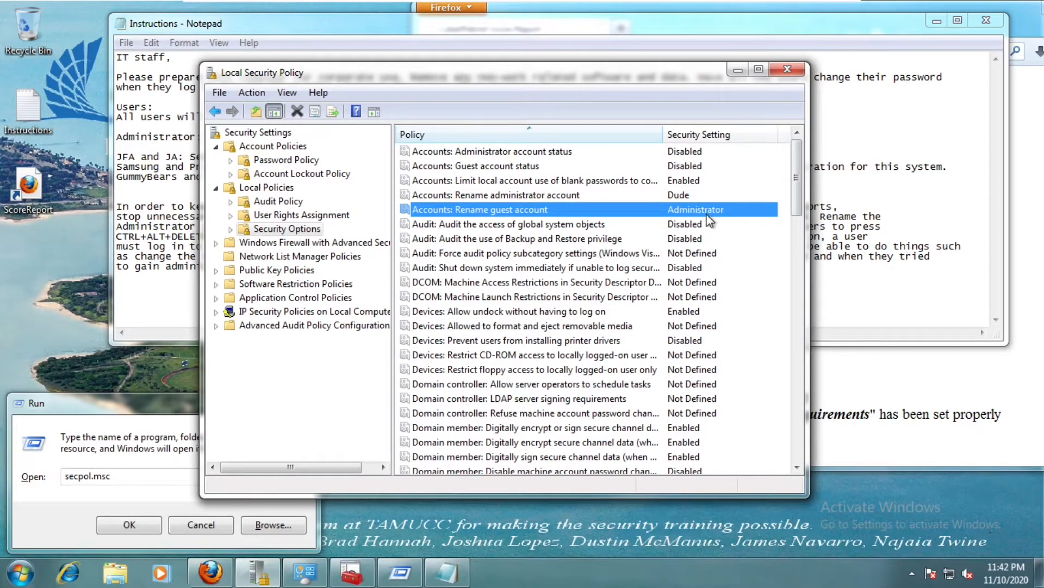
- Go through the Audit, DCOM and Devices policies in the security options and examine their current settings
click(664, 226)
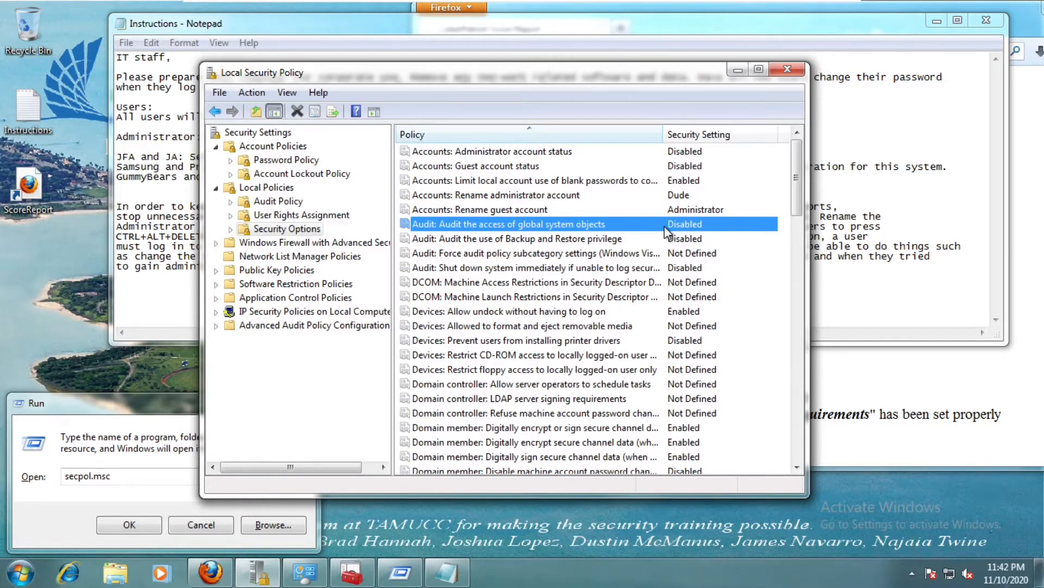
key(Down)
key(Up)
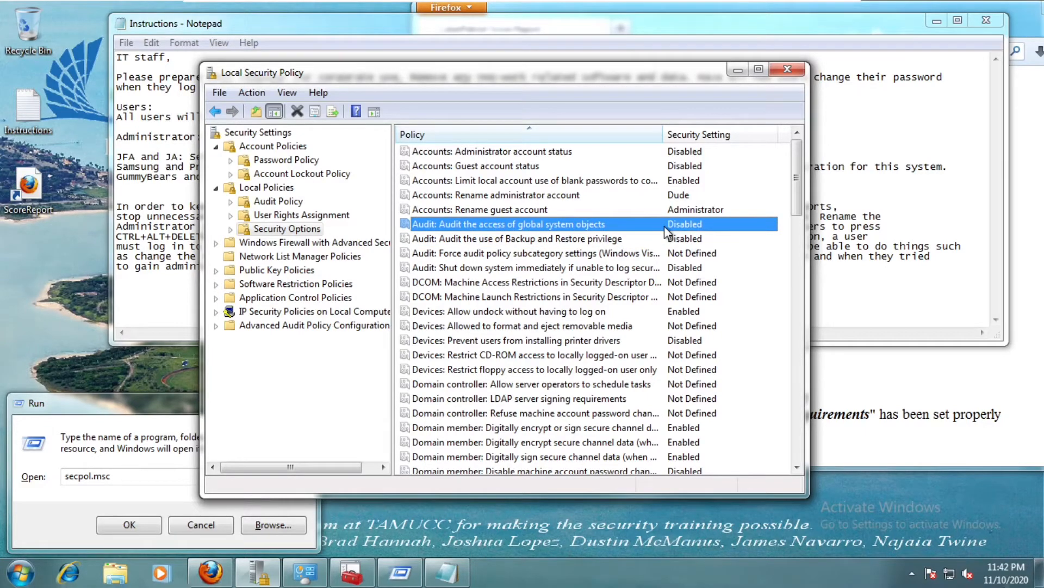
key(Down)
key(Up)
key(Down)
key(Down)
key(Down)
key(Down)
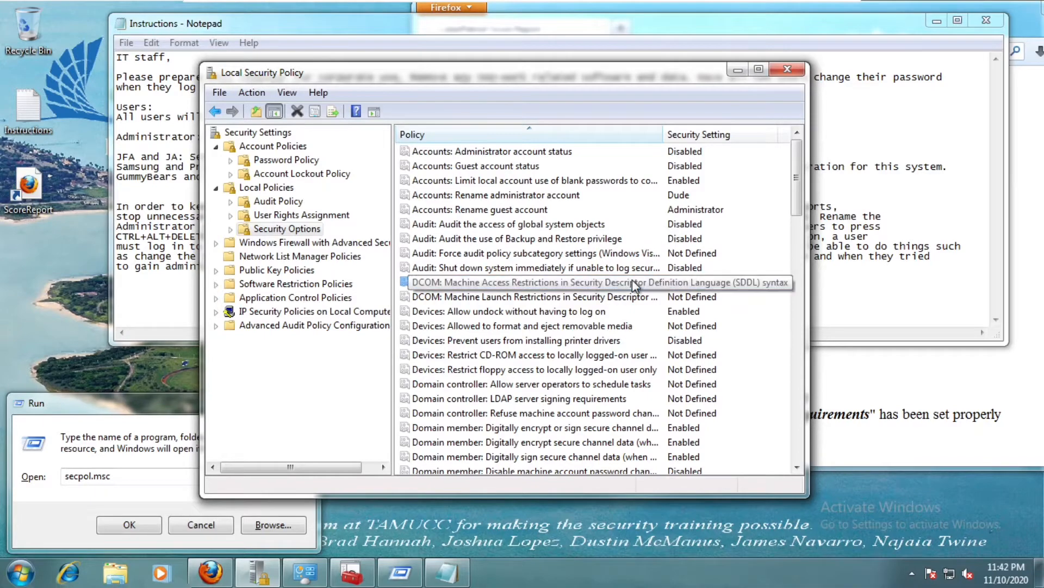
key(Down)
key(Down)
key(Down)
key(Down)
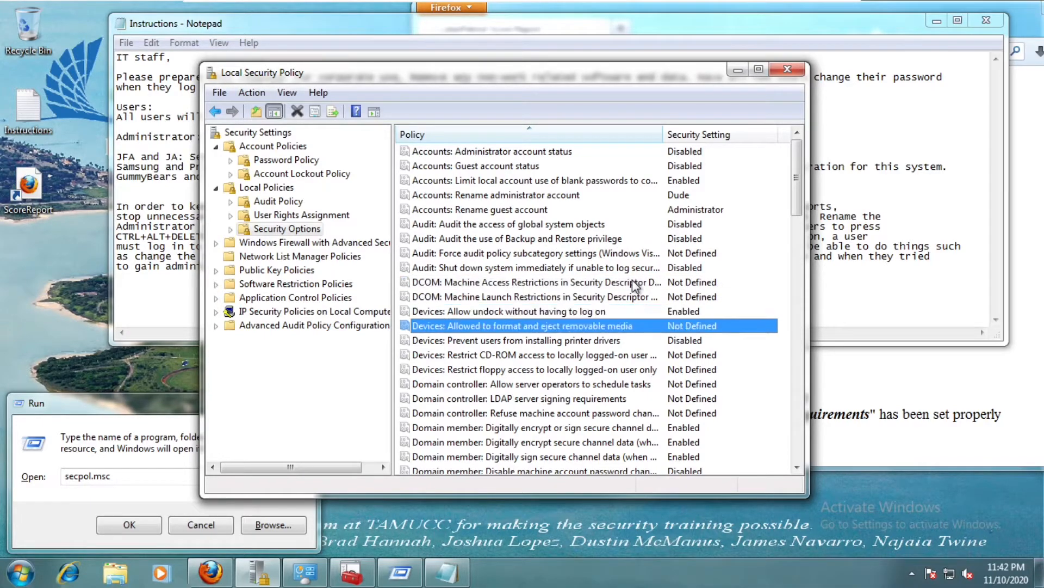
- Enable the "Devices: Prevent users from installing printer drivers" policy and apply the change
double_click(612, 342)
click(202, 136)
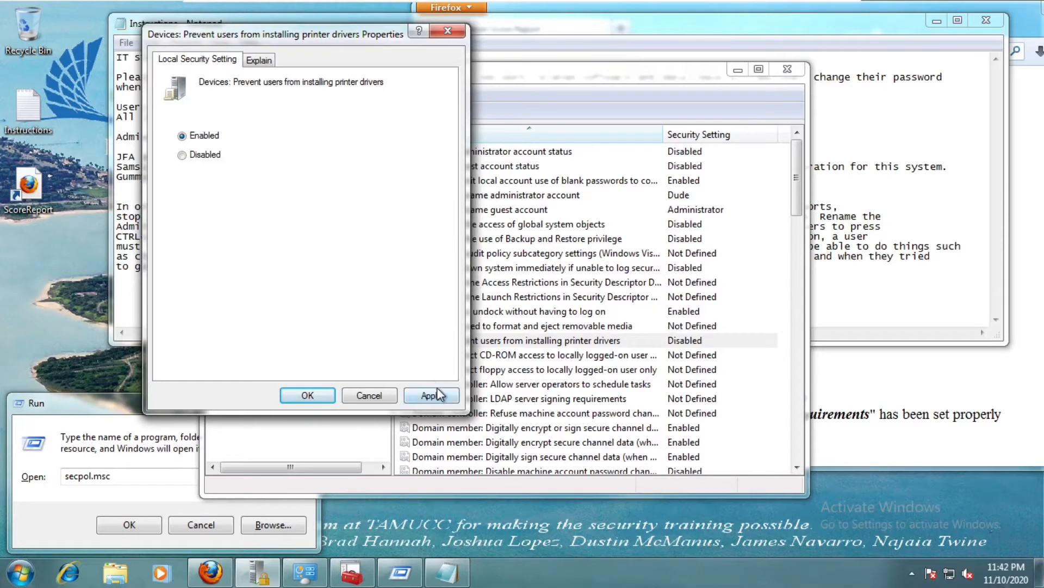
click(434, 387)
click(315, 395)
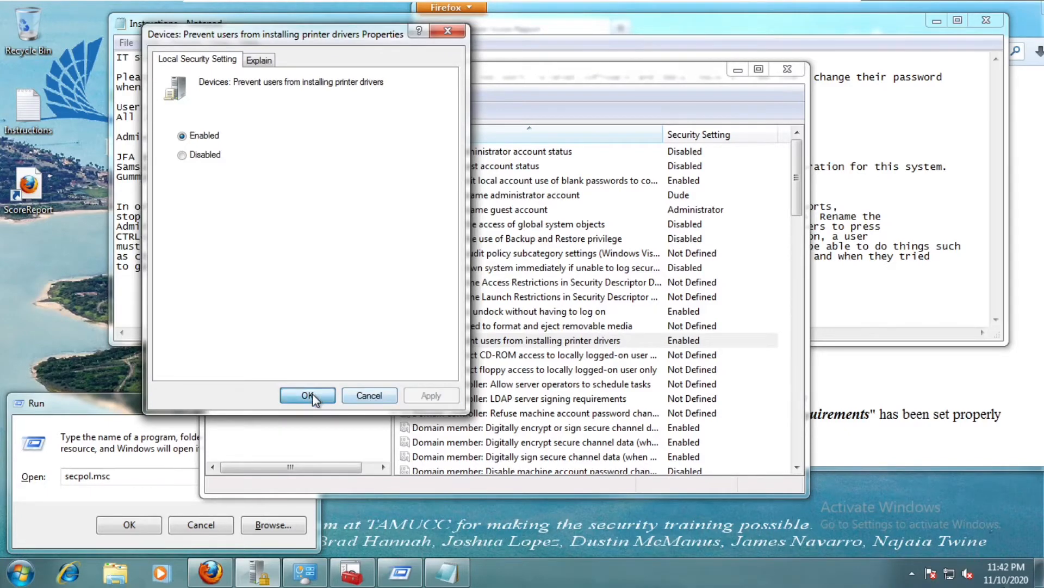
- Enable the "Devices: Restrict CD-ROM access to locally logged-on user only" policy and apply the change
key(Up)
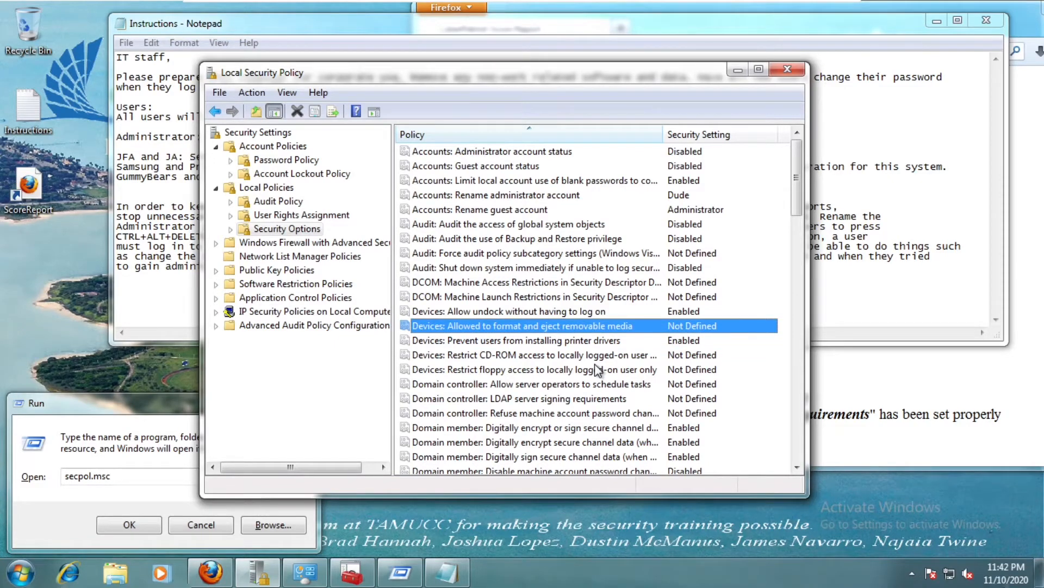
key(Down)
key(Down)
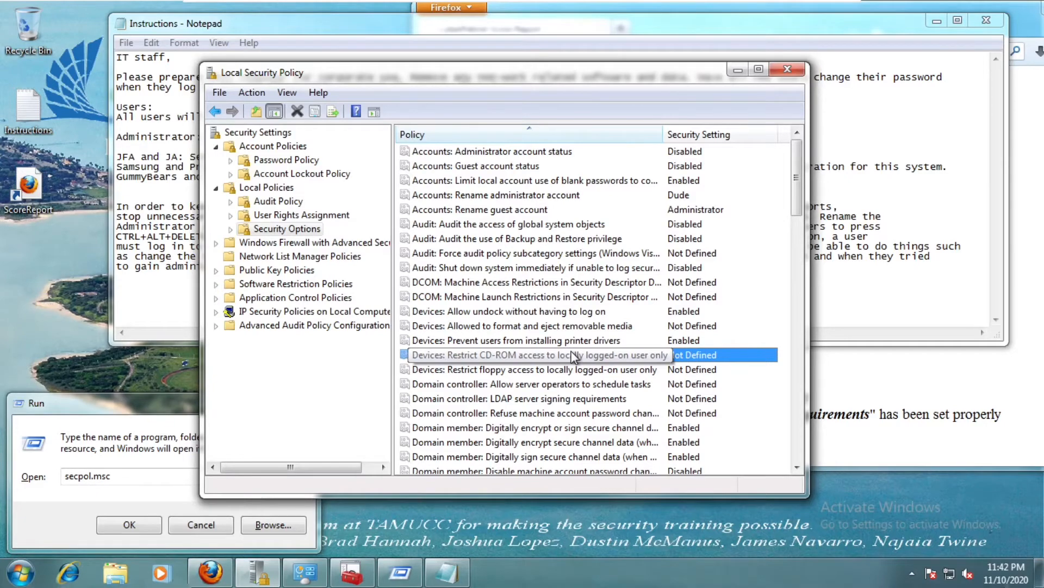
double_click(573, 358)
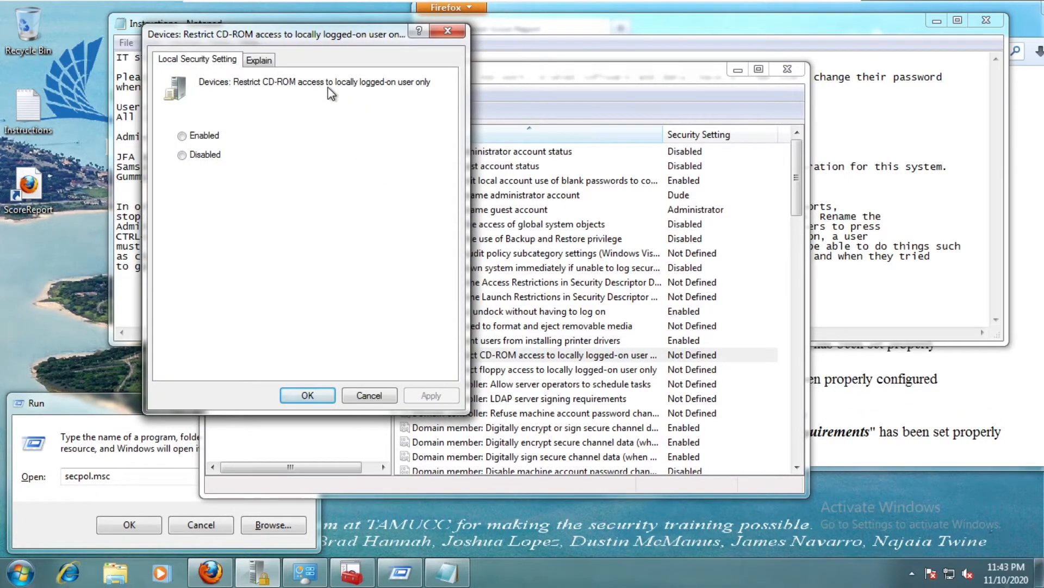
click(182, 136)
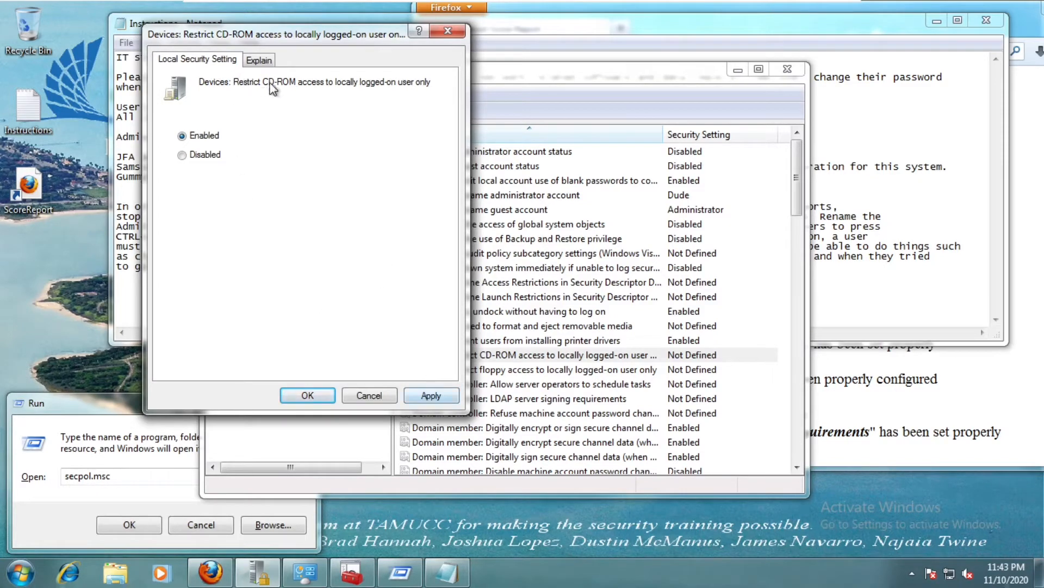
click(432, 394)
click(326, 393)
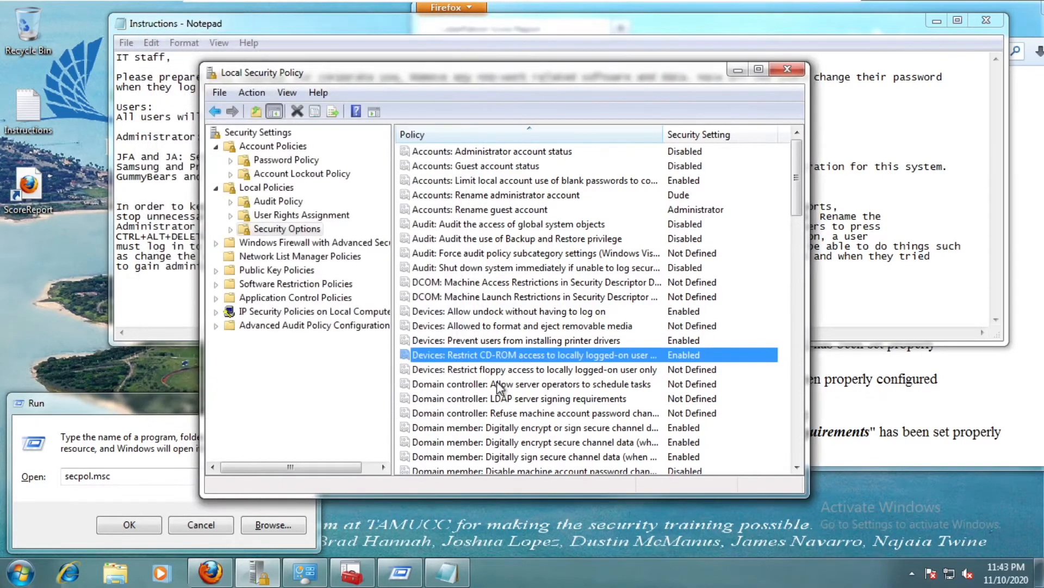
- Enable and apply the "Devices: Restrict floppy access to locally logged-on user only" policy, and read its explanation before closing its properties
click(504, 370)
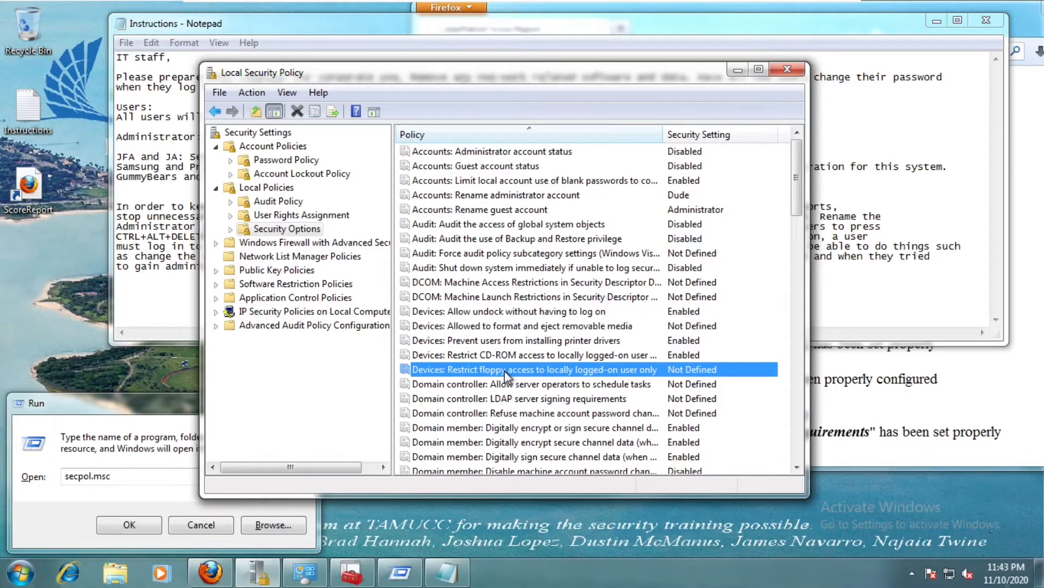
double_click(539, 370)
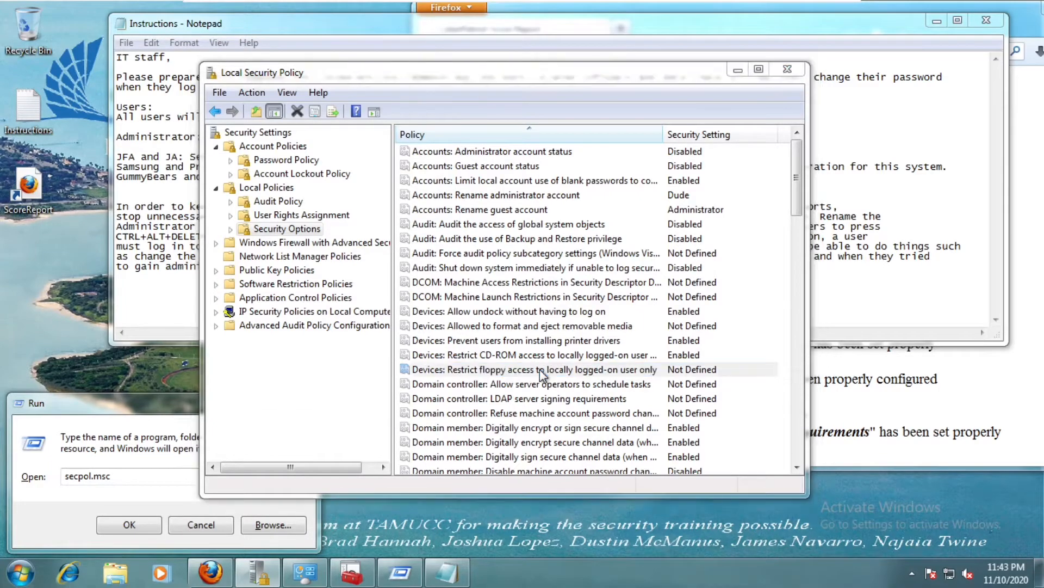
click(190, 136)
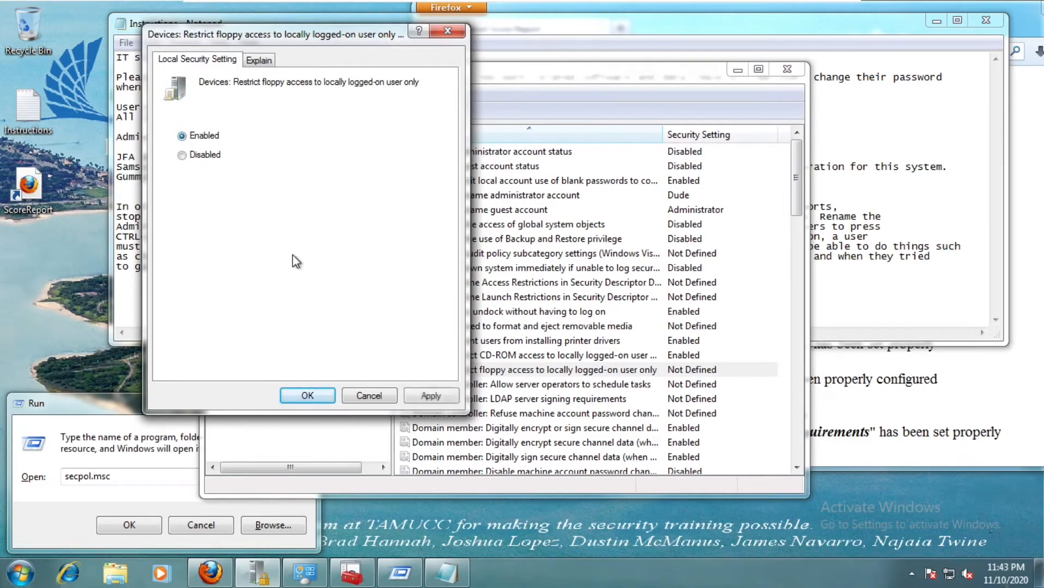
click(455, 398)
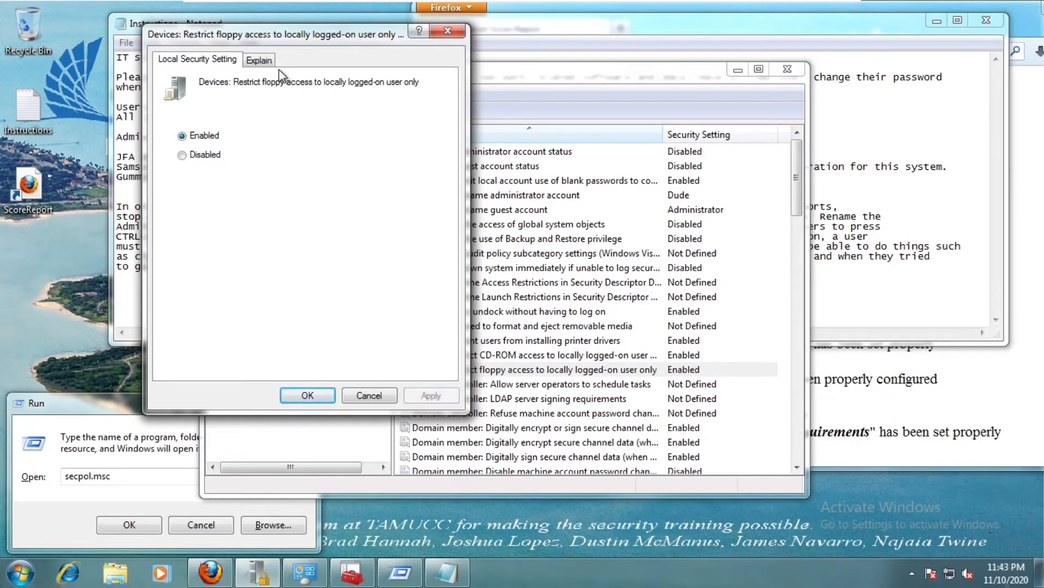
click(266, 61)
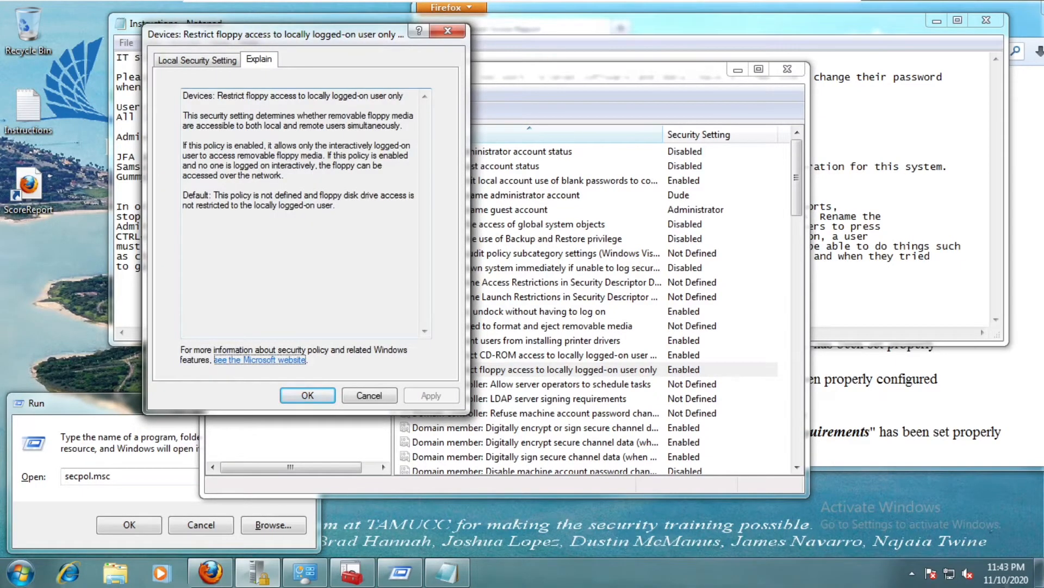
drag(335, 125, 183, 106)
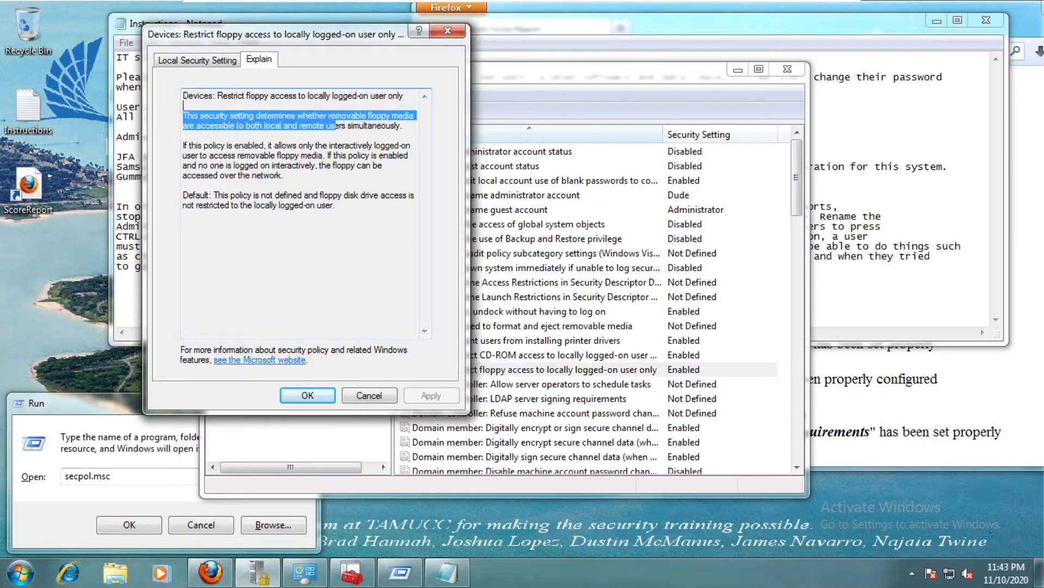
click(223, 64)
click(328, 391)
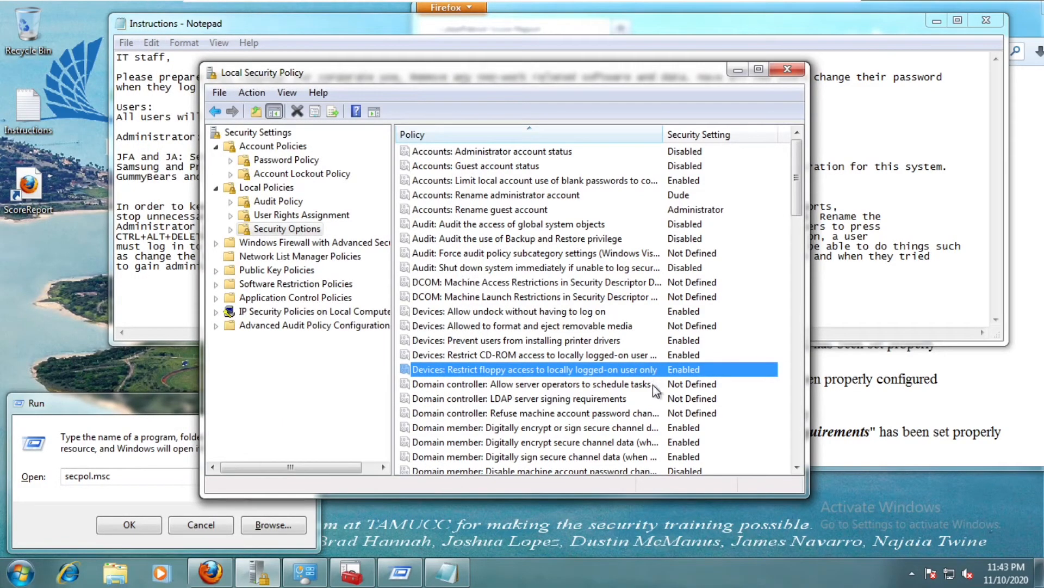
- Set the "Interactive logon: Display user information when the session is locked" policy to "Do not display user information" and apply it
scroll(654, 385, down, 2)
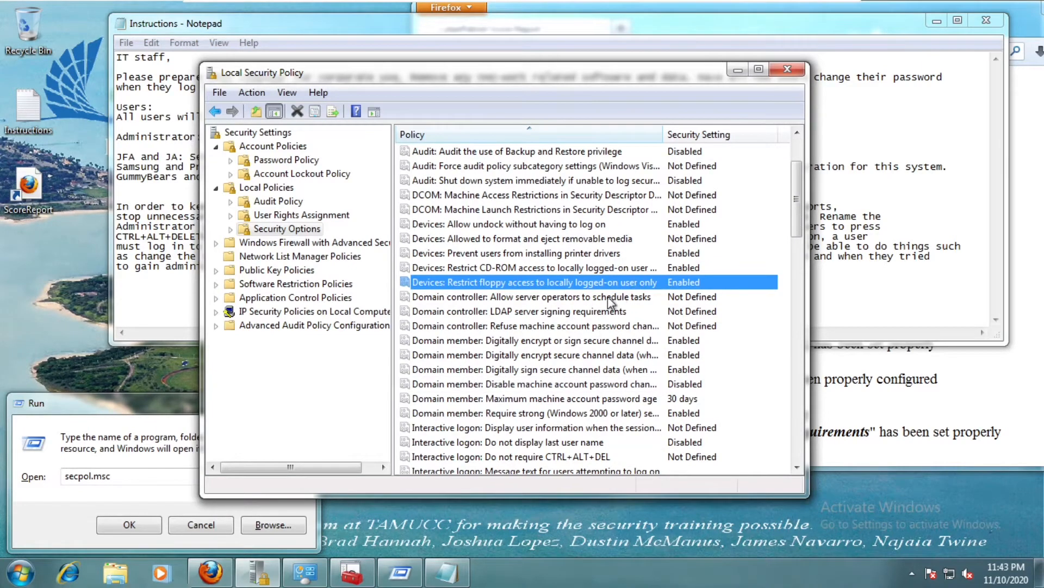
click(593, 325)
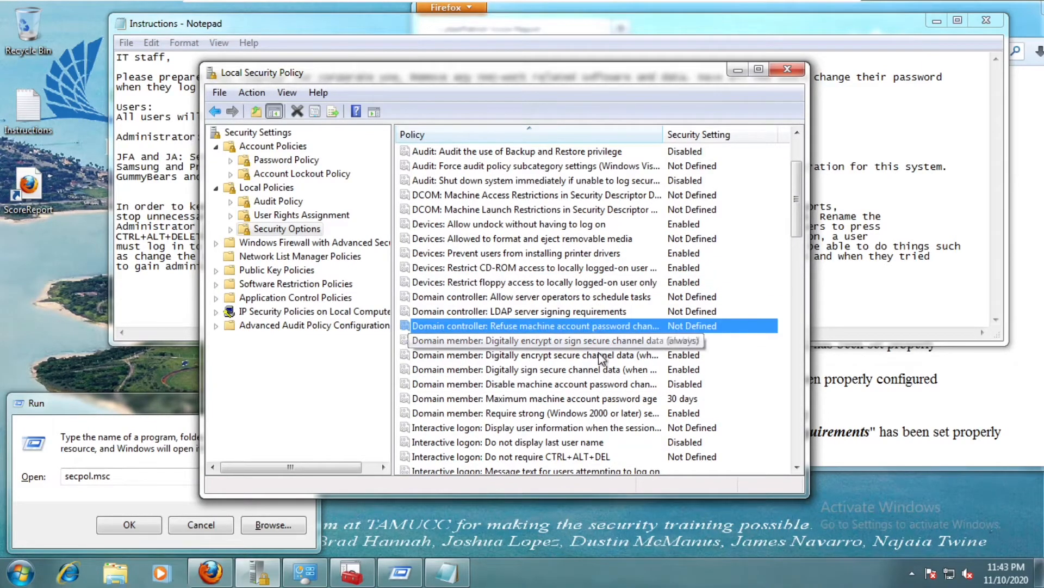
scroll(605, 408, down, 1)
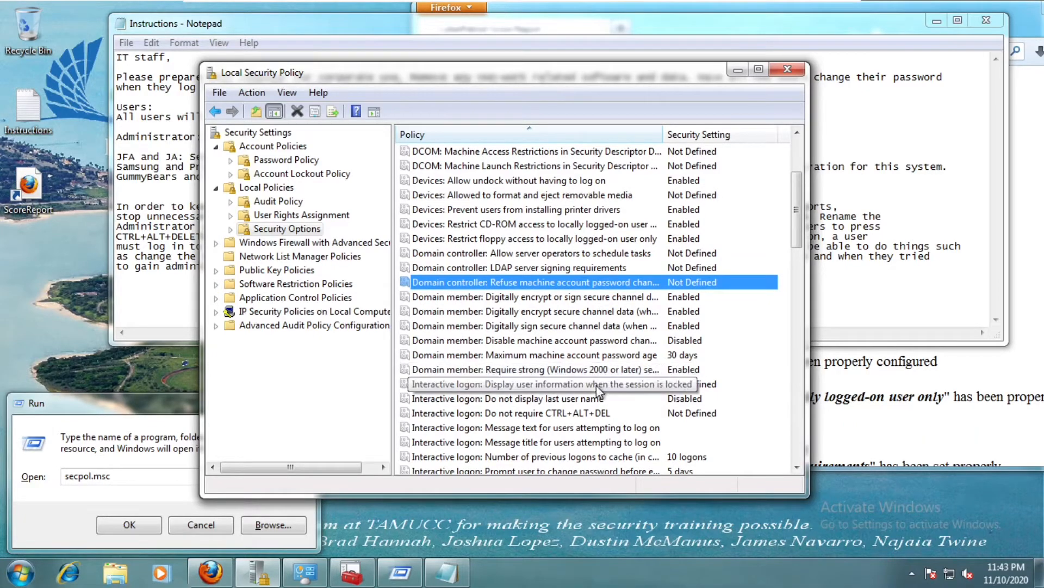
double_click(597, 385)
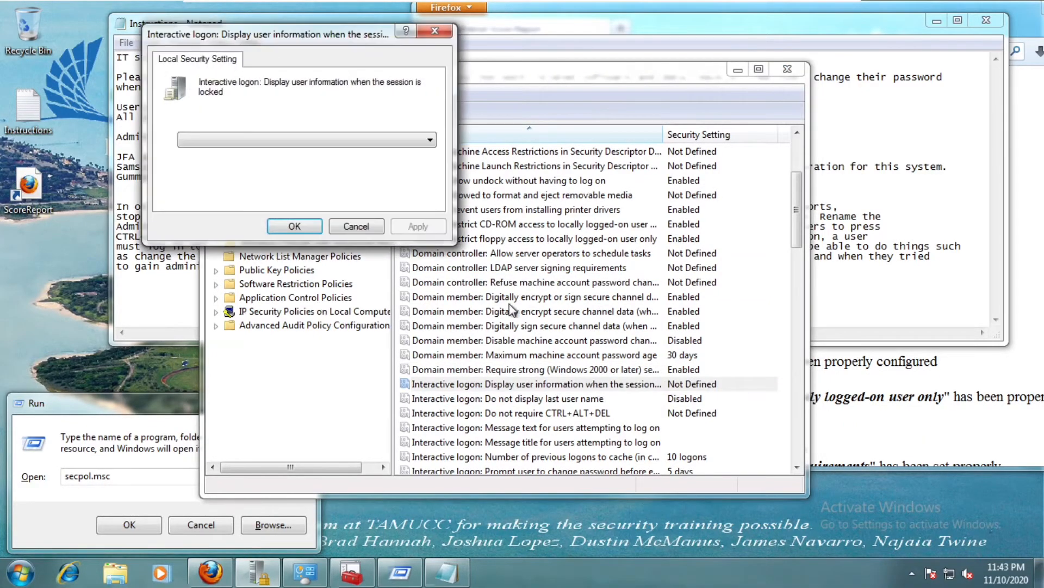
click(318, 140)
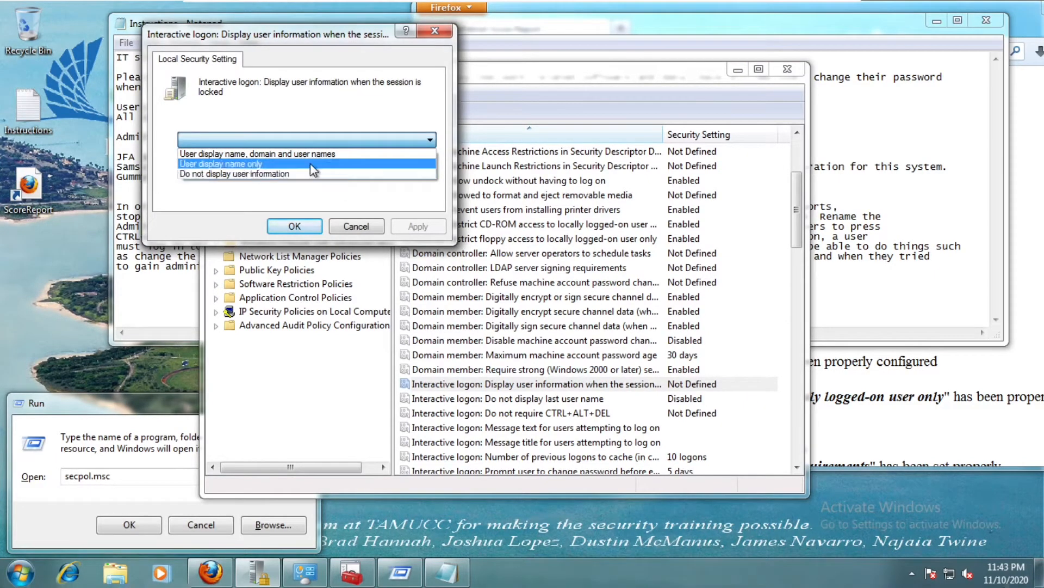
click(313, 174)
click(401, 226)
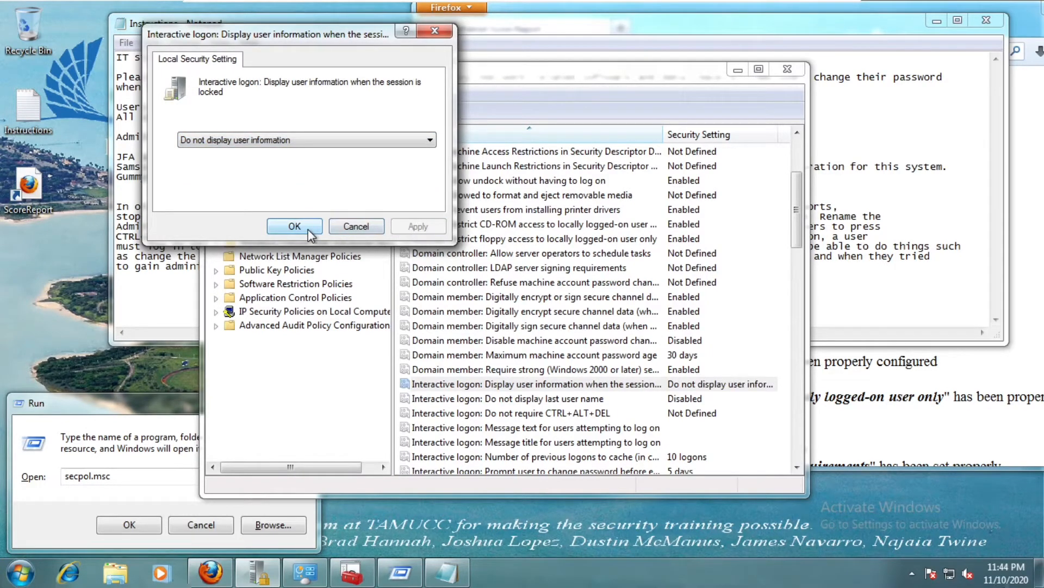
click(339, 140)
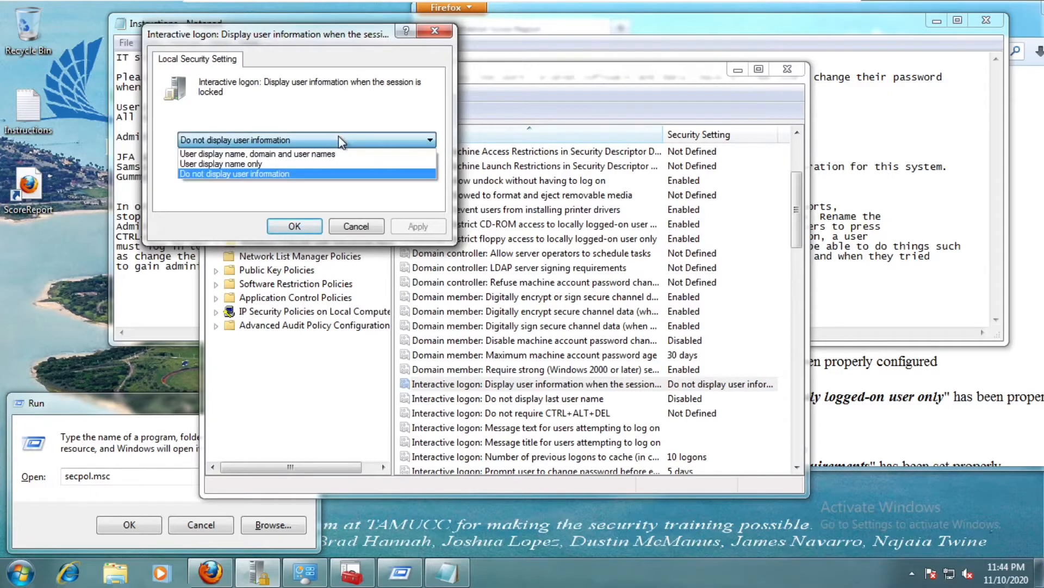
click(297, 174)
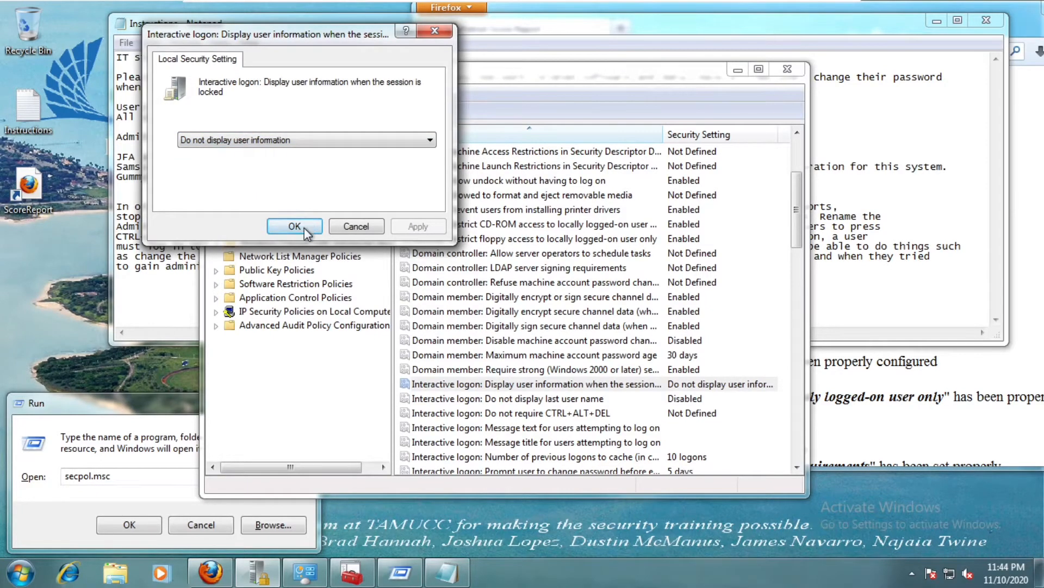
click(304, 228)
- Reopen the locked-session user information policy and review its available display options without making a change
scroll(616, 376, down, 2)
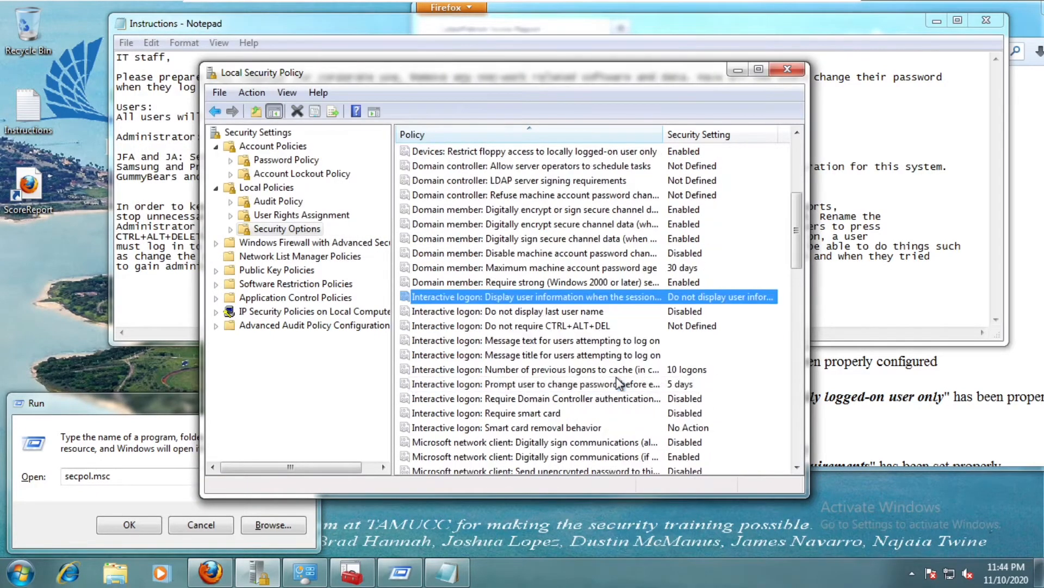
double_click(655, 294)
click(305, 139)
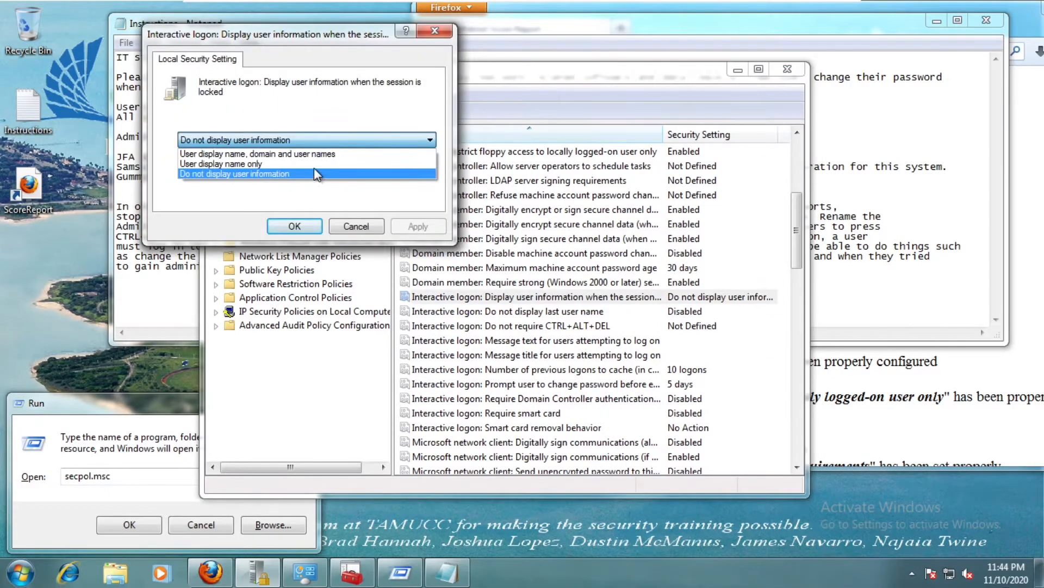
click(352, 205)
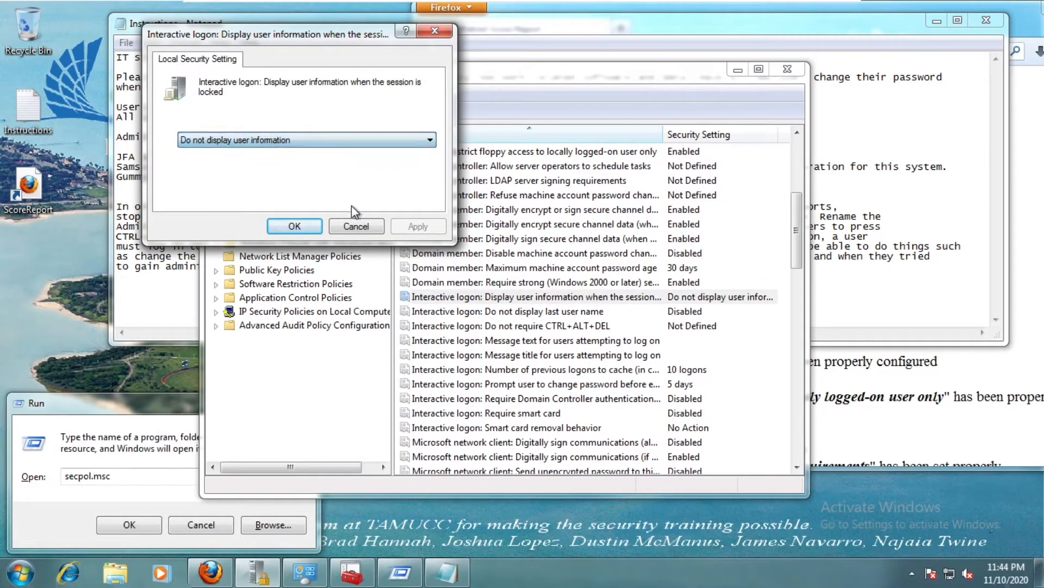
click(356, 226)
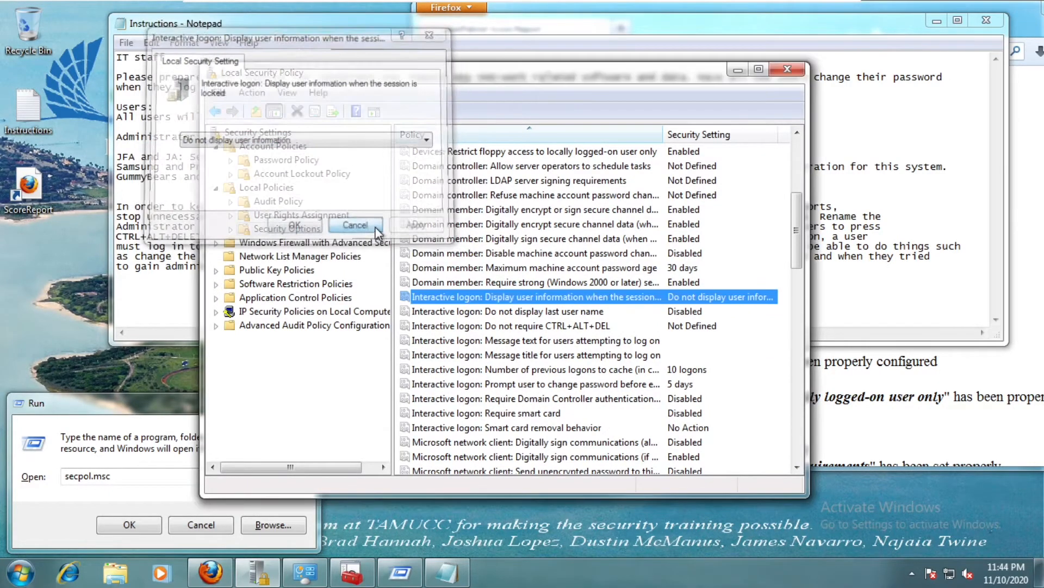
- Enable the "Interactive logon: Do not display last user name" policy and apply the change
click(606, 314)
double_click(605, 313)
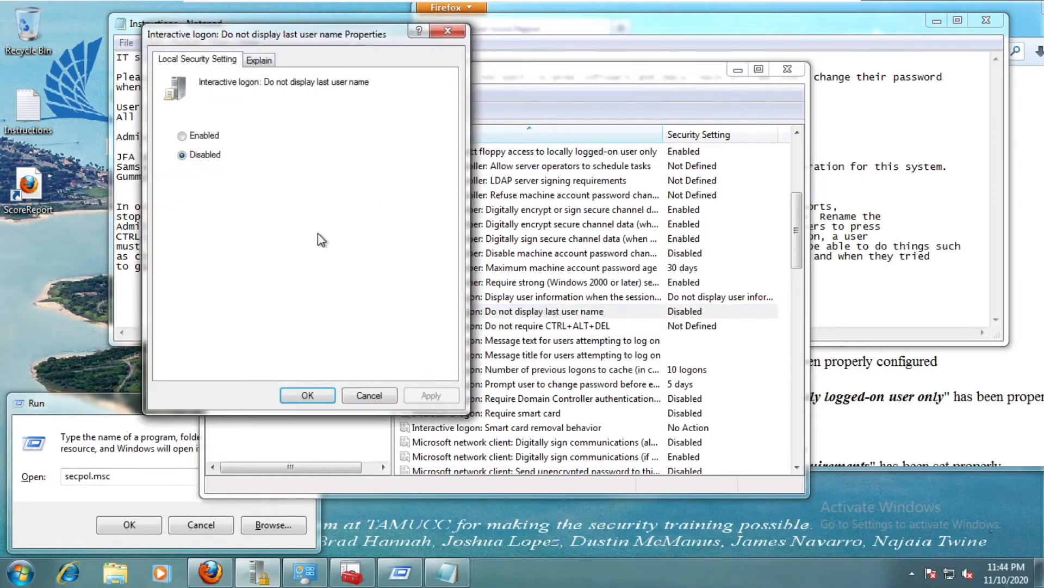
click(181, 135)
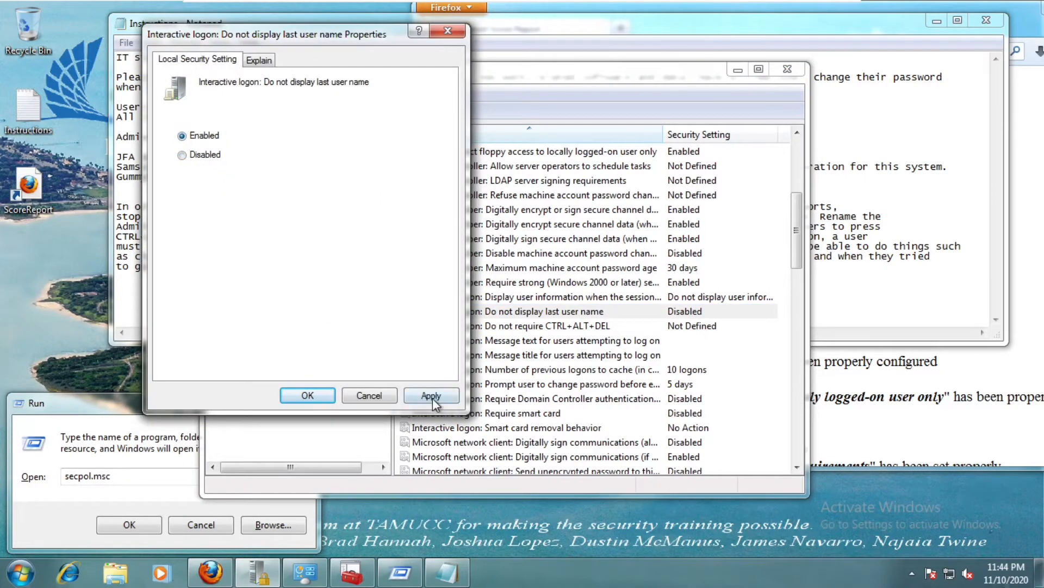
click(432, 397)
click(307, 395)
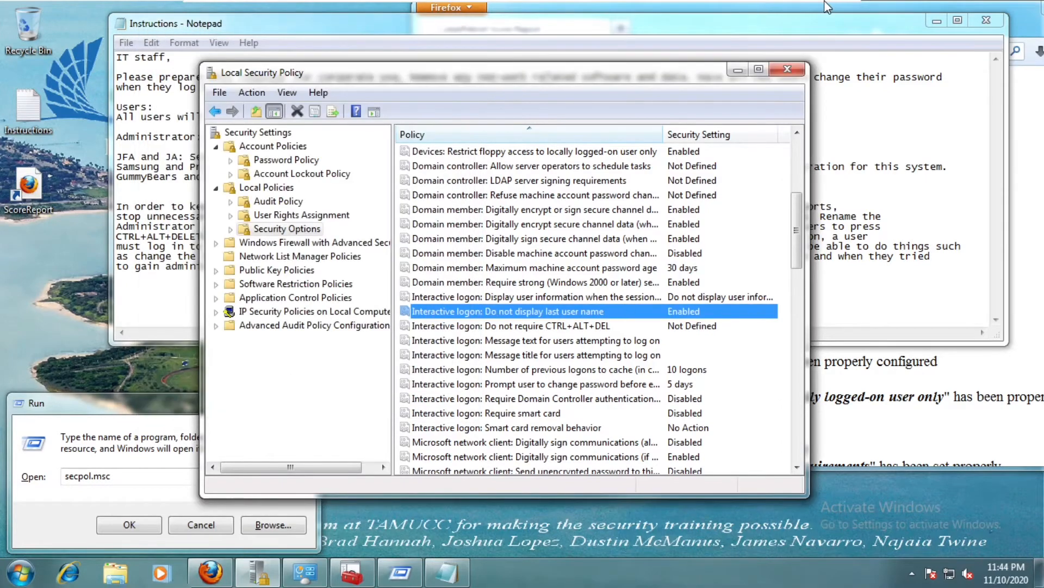
mouse_move(768, 3)
click(801, 13)
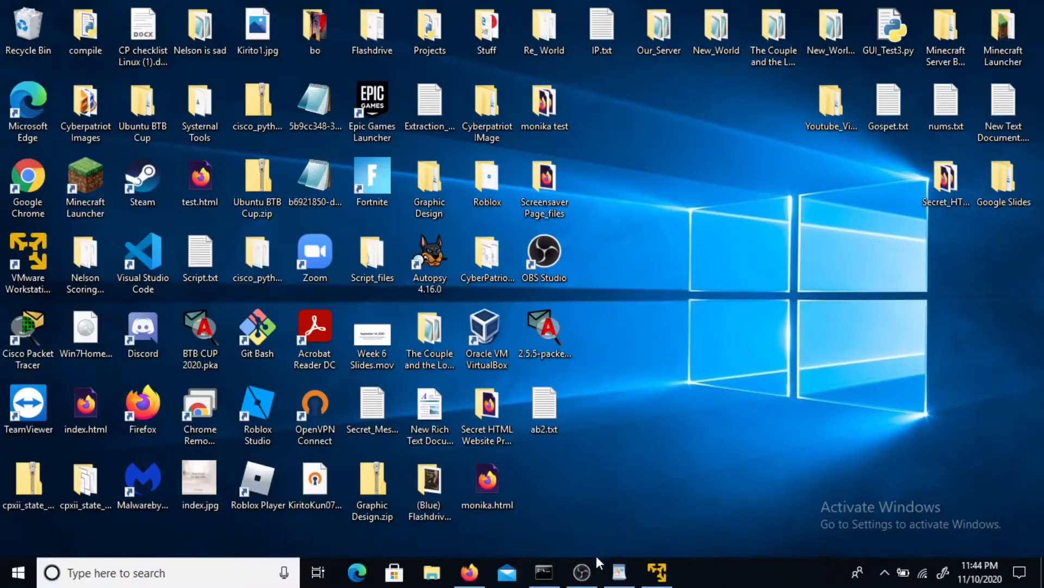
click(586, 573)
click(586, 572)
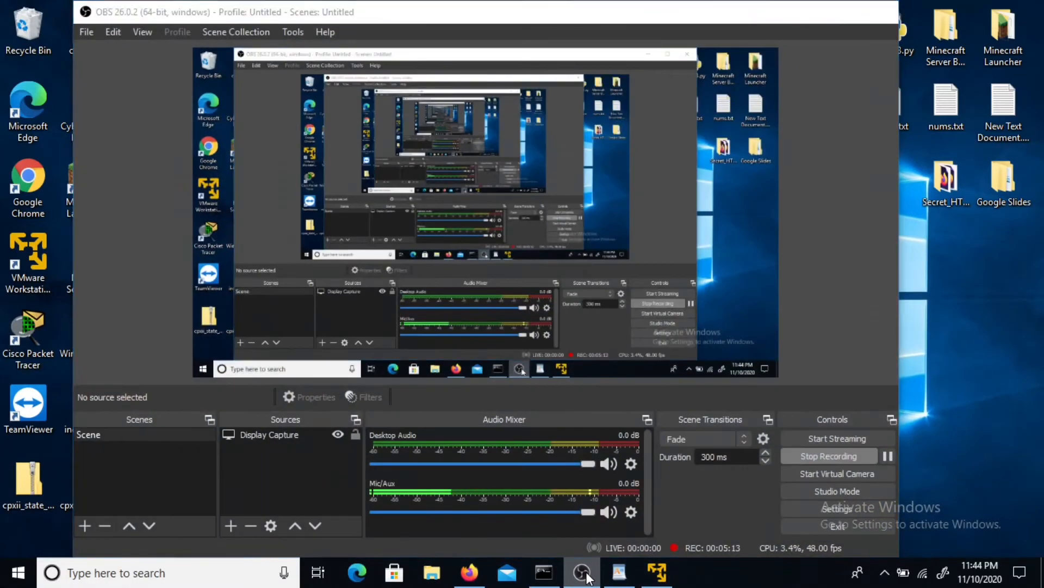
click(669, 564)
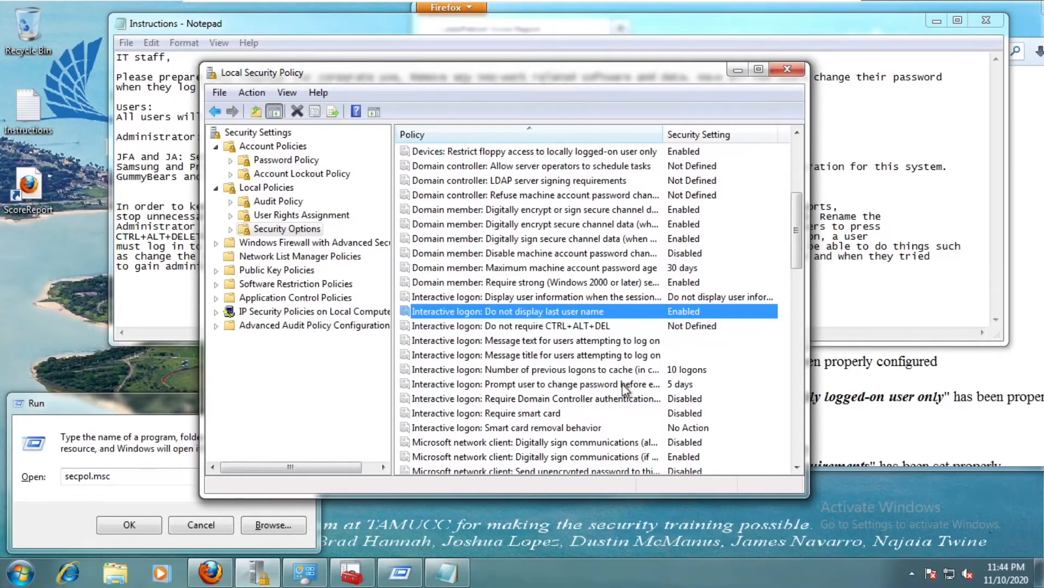
- Set the "Interactive logon: Do not require CTRL+ALT+DEL" policy to Disabled and apply the change
double_click(605, 324)
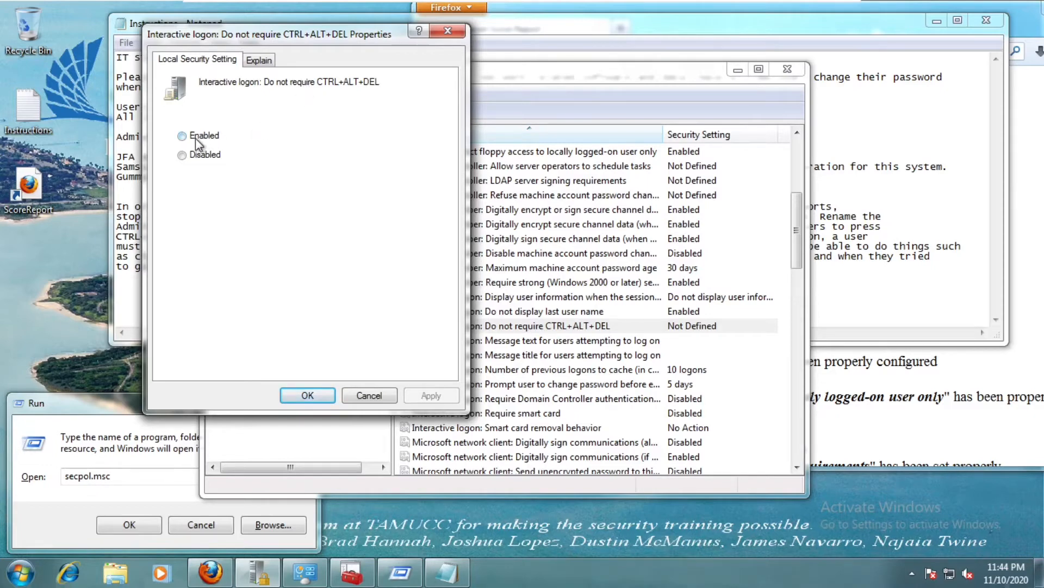
click(185, 154)
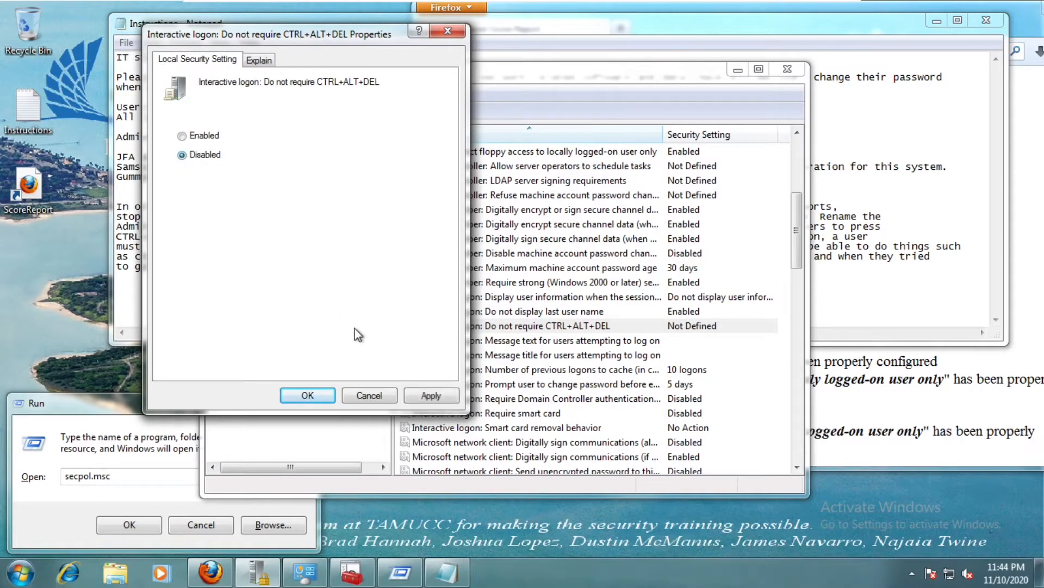
click(431, 395)
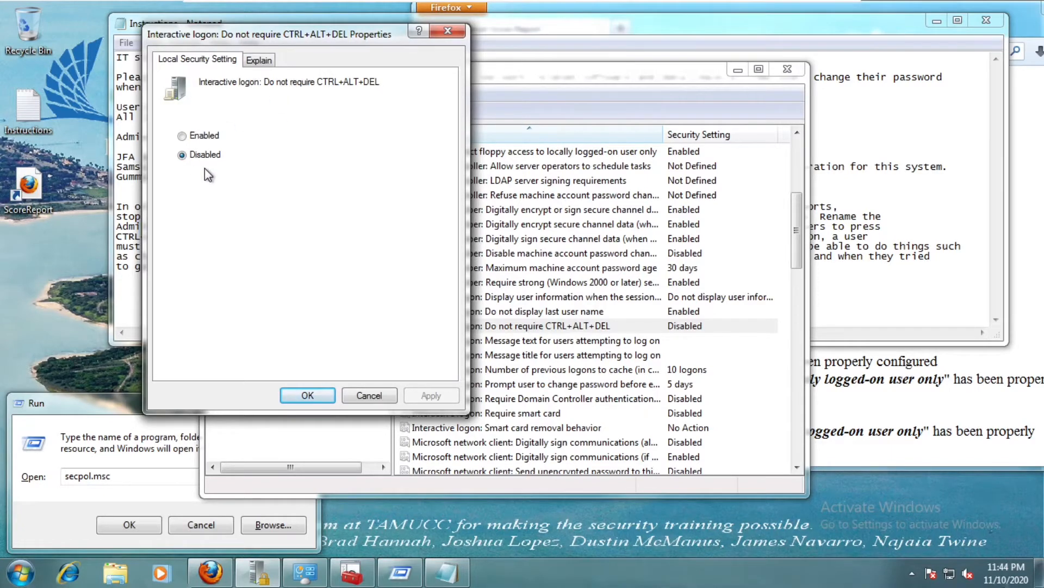
- Switch to the Instructions file in Notepad, read the CTRL+ALT+DELETE logon requirement, and return to the policy's properties
click(845, 255)
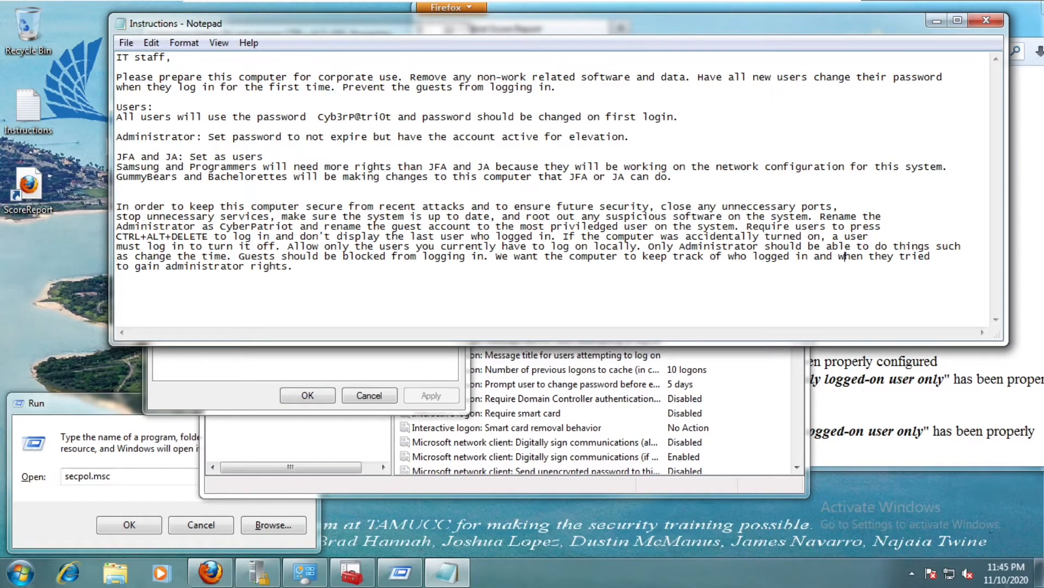
drag(734, 226, 762, 227)
click(269, 236)
click(753, 227)
click(363, 357)
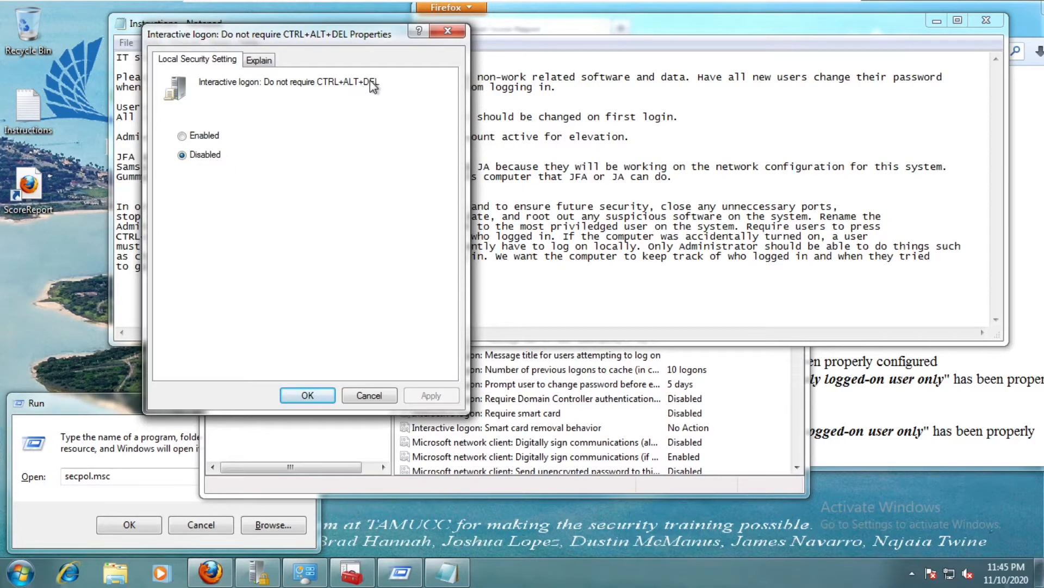
- Confirm the Disabled setting for "Interactive logon: Do not require CTRL+ALT+DEL" and return to the Security Options list
click(308, 394)
click(328, 399)
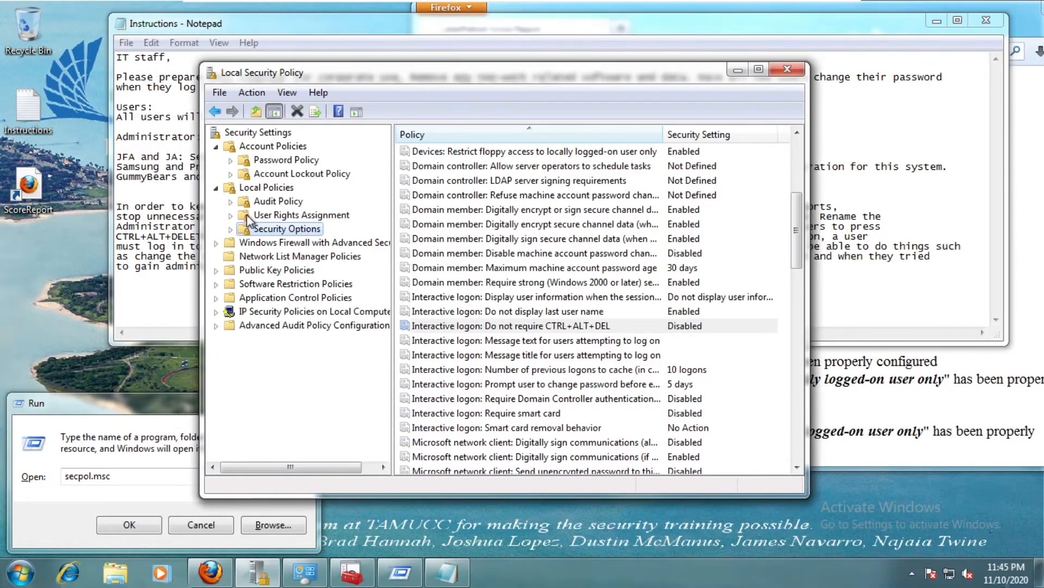
click(141, 252)
click(283, 375)
- Review the Security Options policies from the interactive logon message text through the Microsoft network and network access entries
click(537, 340)
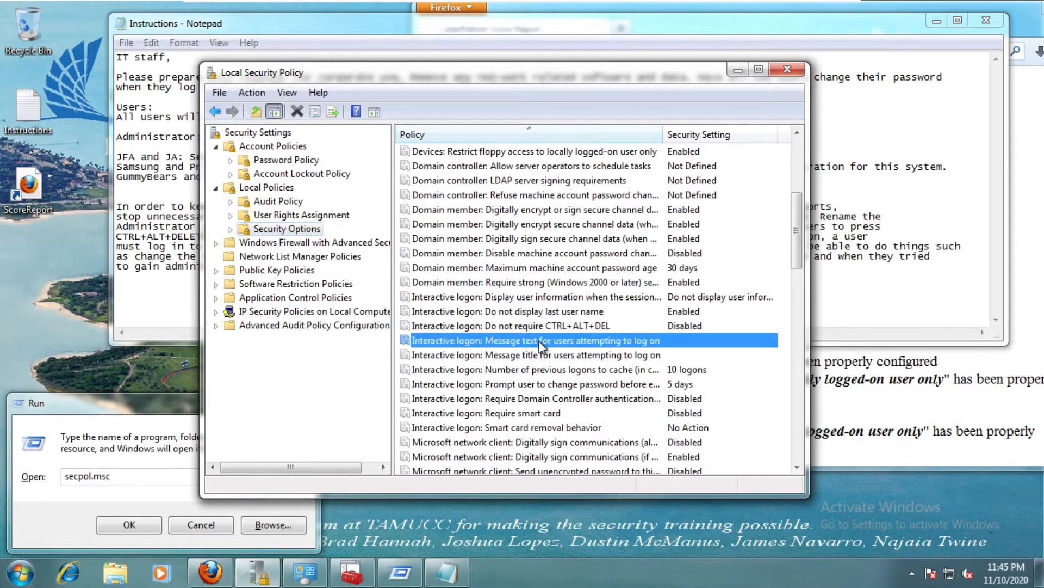
scroll(575, 385, down, 2)
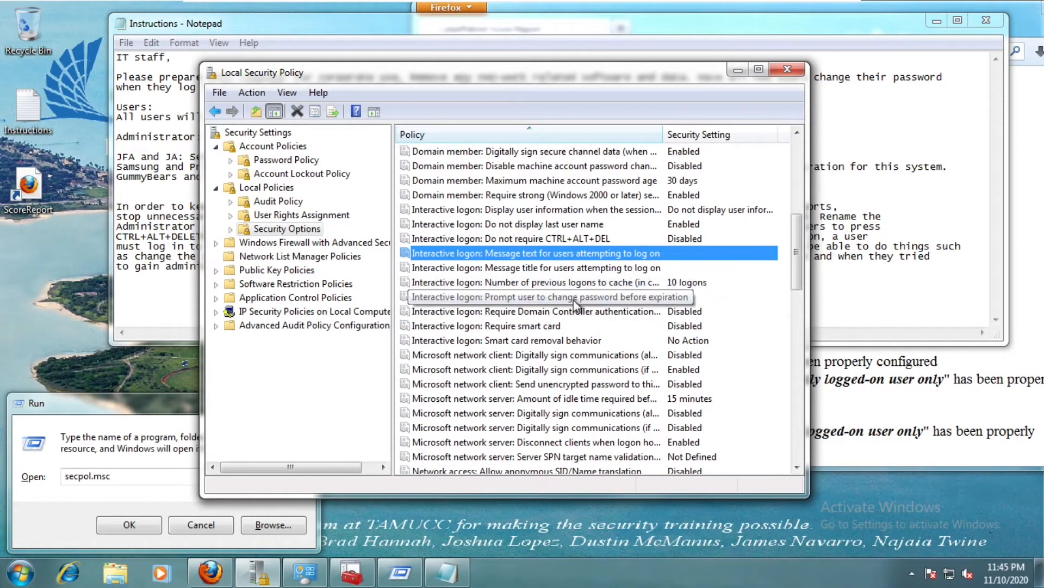
scroll(578, 343, down, 3)
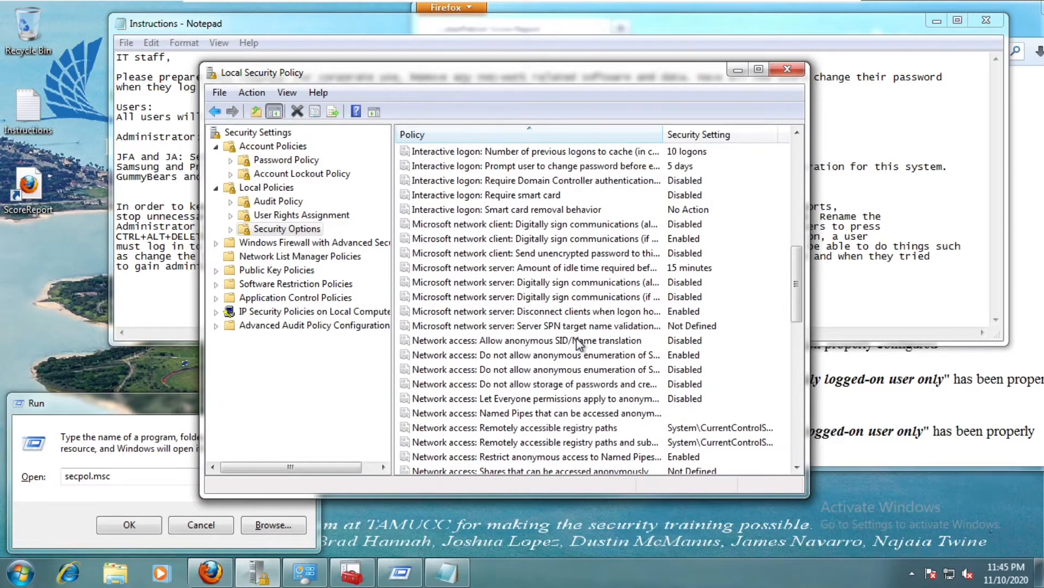
click(599, 270)
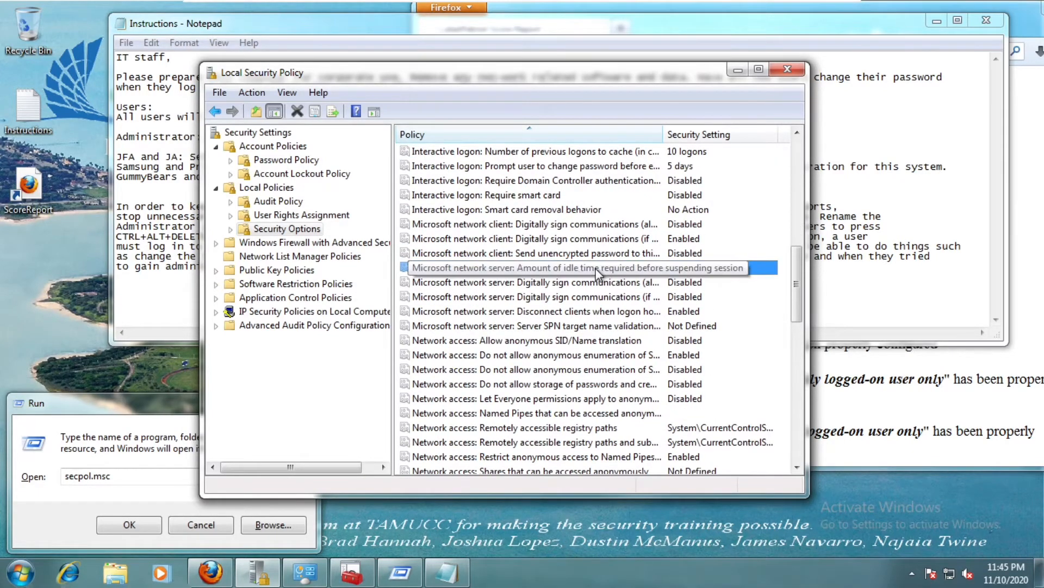
key(Down)
key(Down)
key(Down)
key(Down)
key(Down)
key(Down)
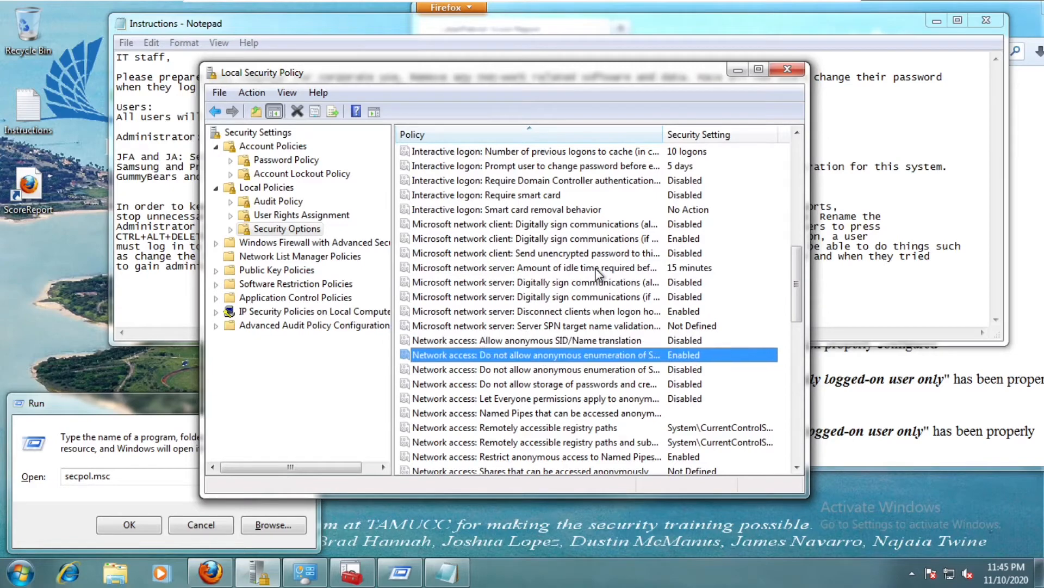
key(Up)
key(Down)
key(Down)
key(Down)
key(Down)
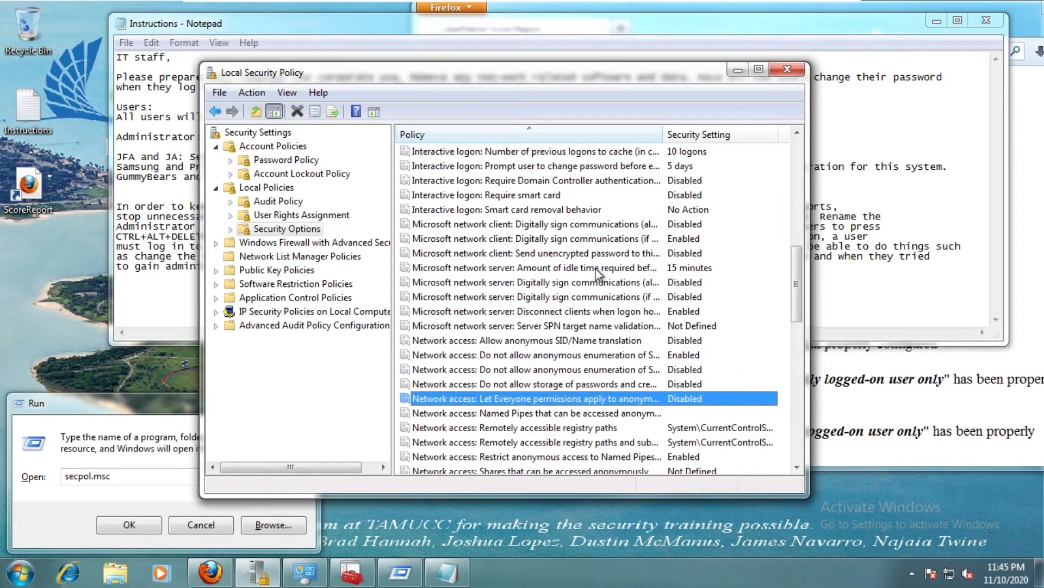
key(Down)
key(Down)
key(Down)
key(Down)
key(Down)
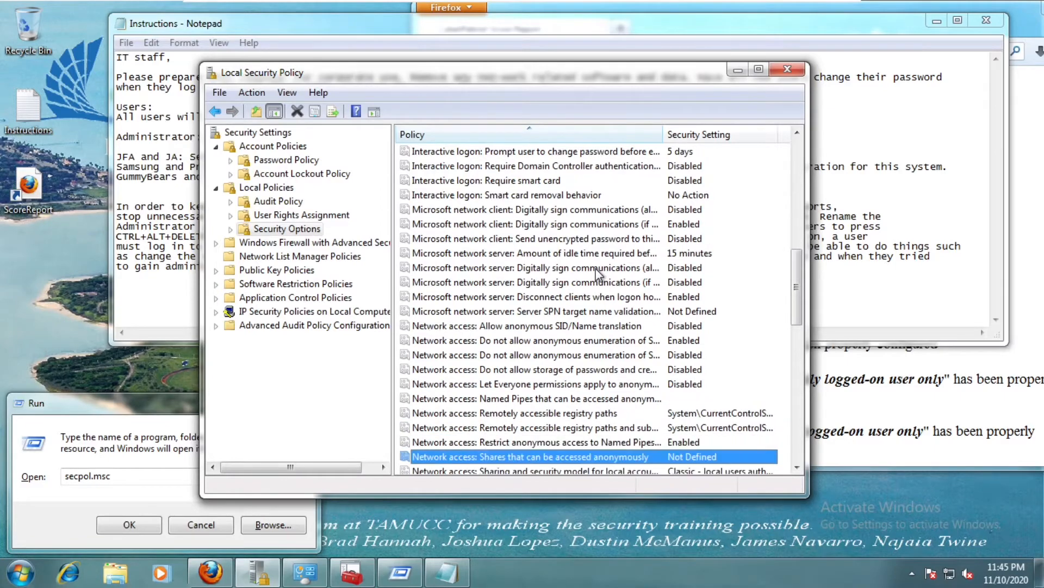
key(Down)
key(Down)
key(Up)
key(Up)
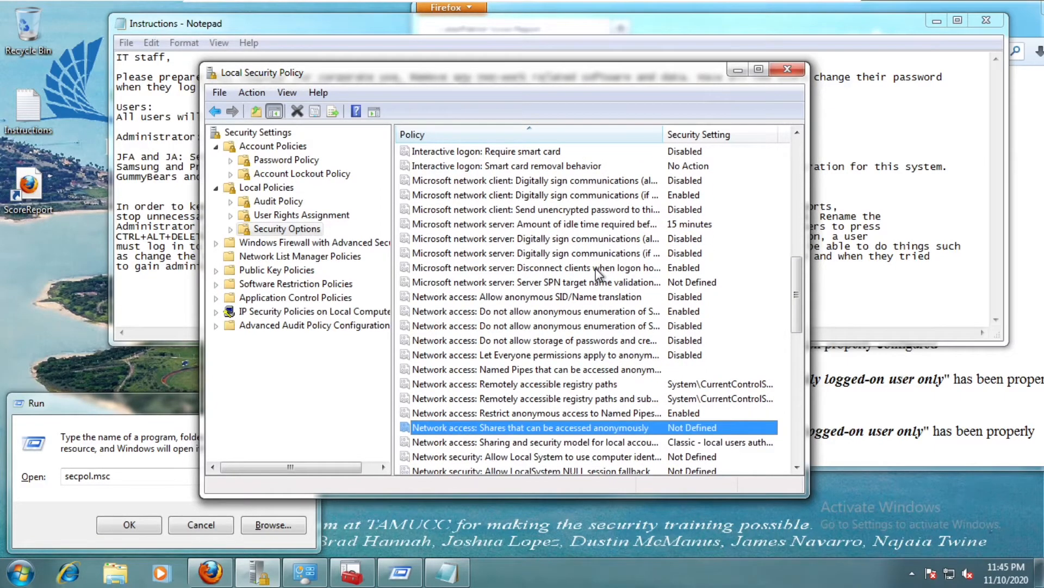
- Read the explanation of "Network access: Shares that can be accessed anonymously" and close its properties without making a change
double_click(596, 430)
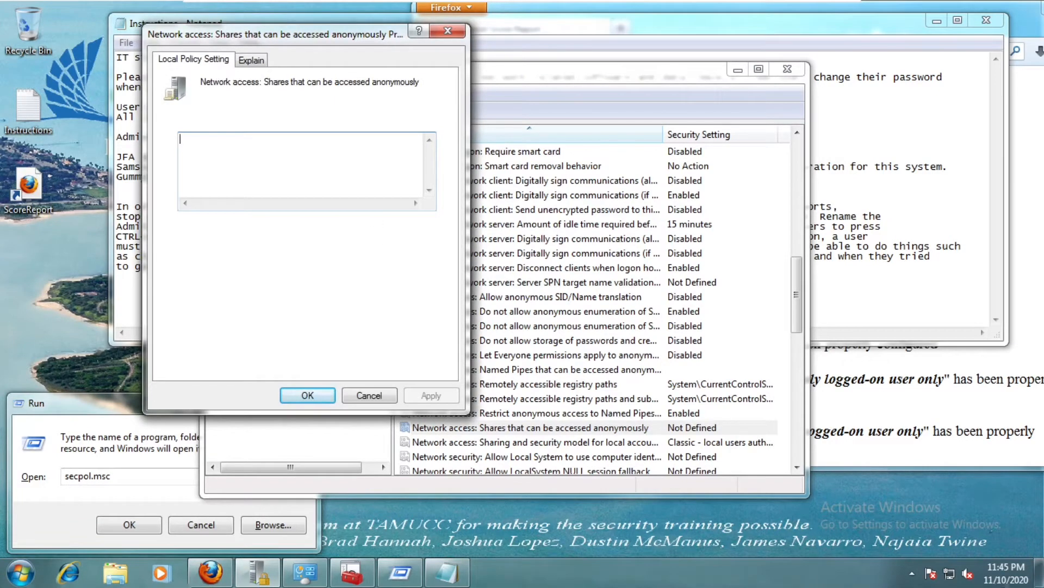
click(252, 61)
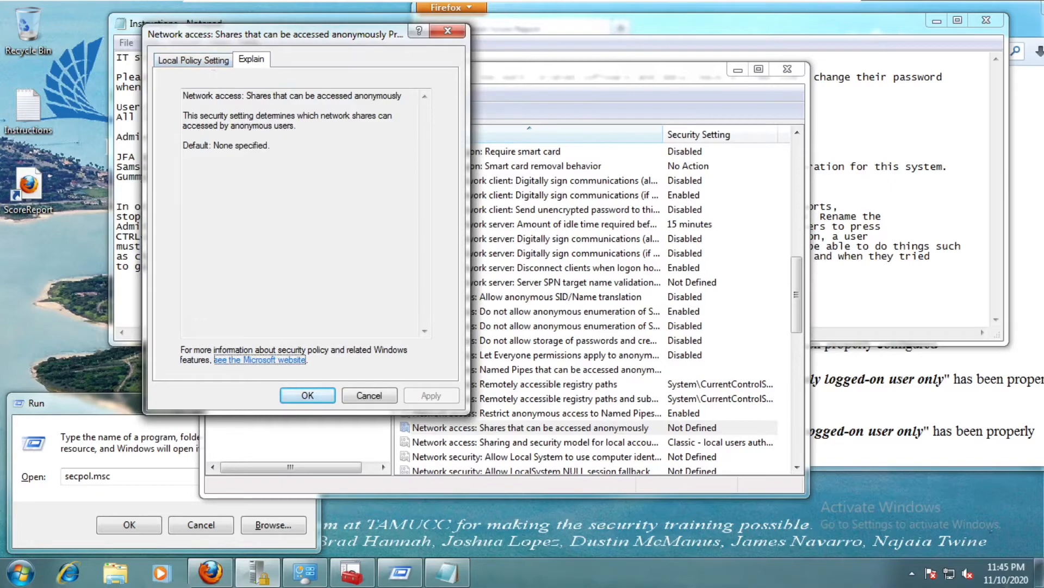
click(210, 57)
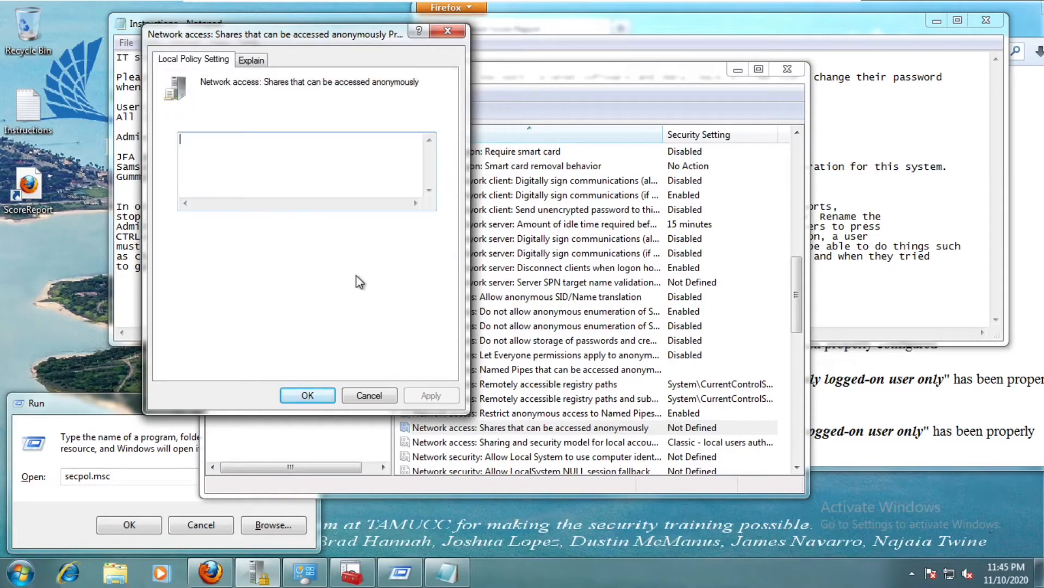
click(367, 391)
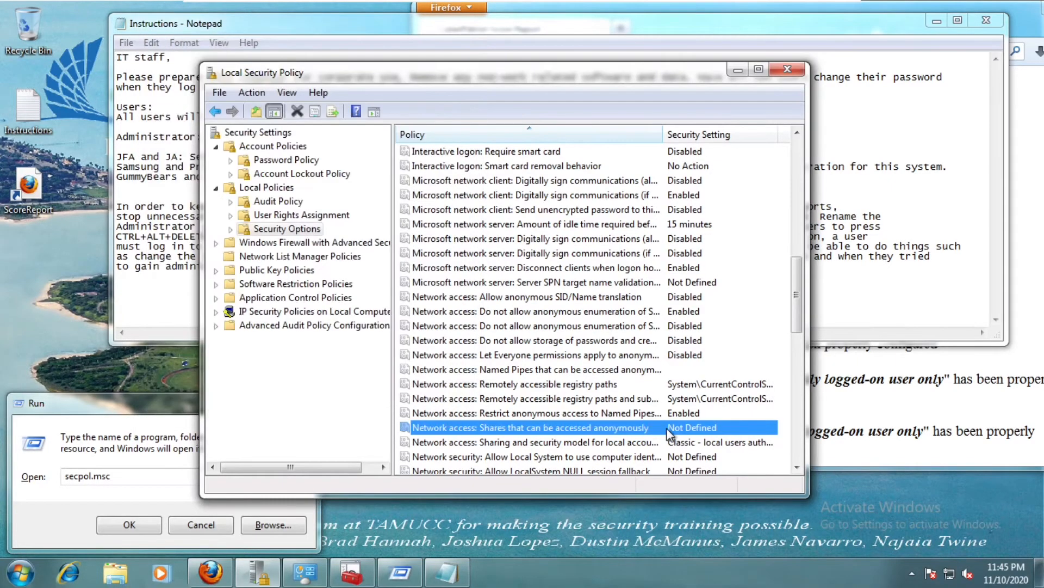
- Review the policies from anonymous share access through the network security entries around "Force logoff when logon hours expire"
key(Down)
key(Up)
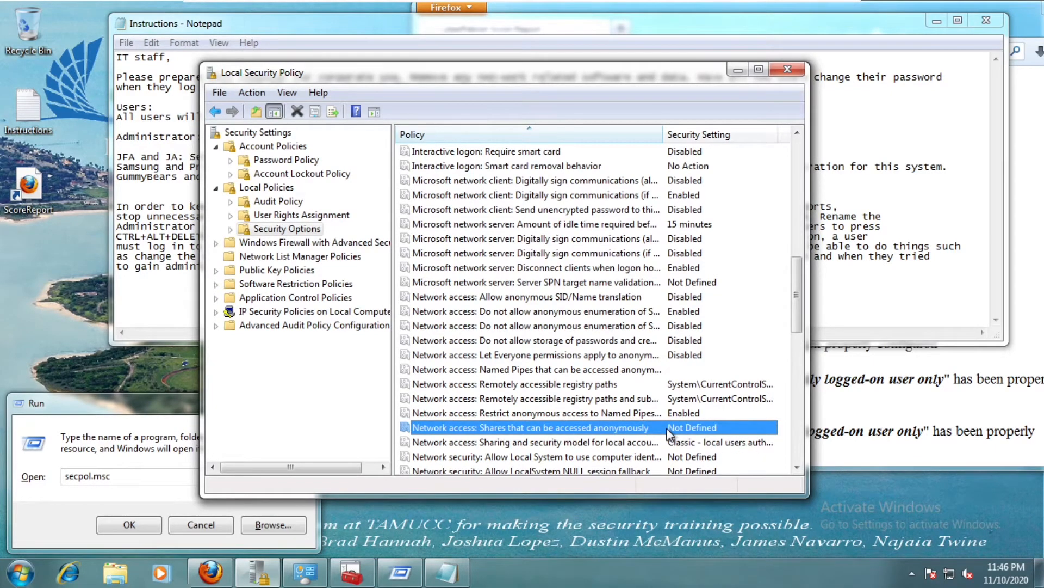
key(Down)
key(Down)
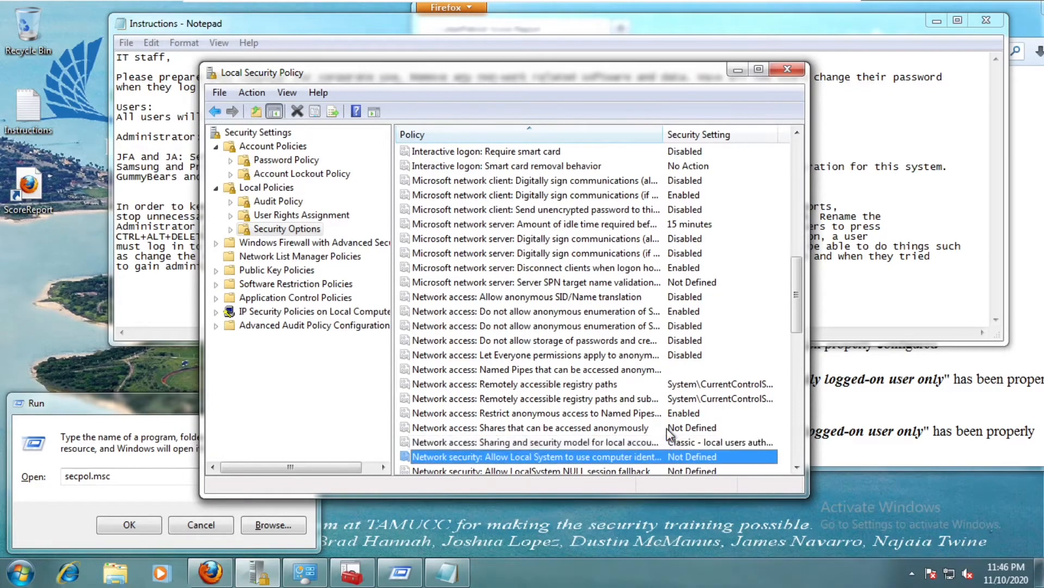
key(Down)
key(Up)
key(Down)
key(Up)
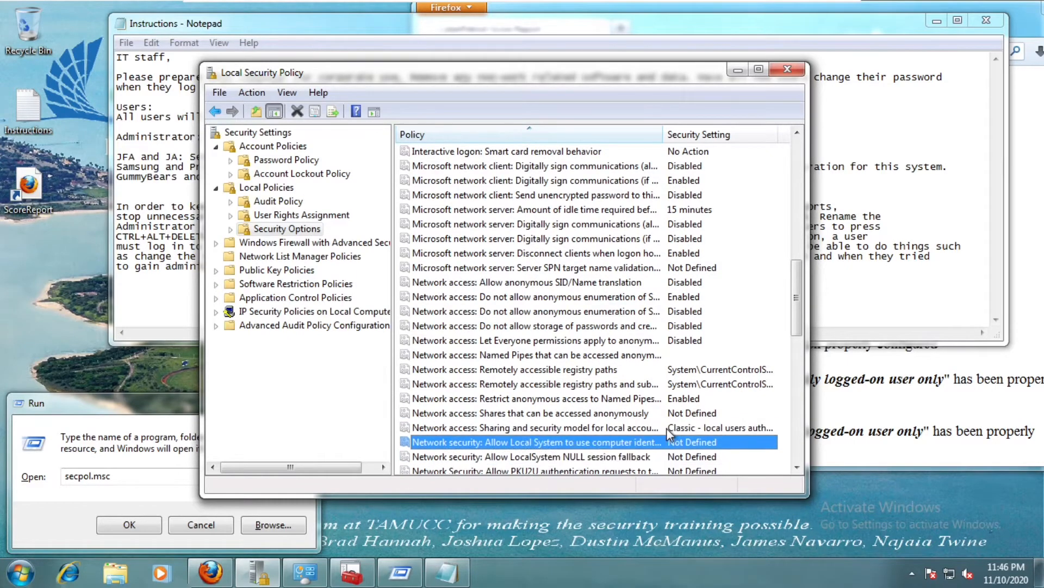
key(Up)
key(Up)
key(Down)
key(Down)
key(Down)
key(Down)
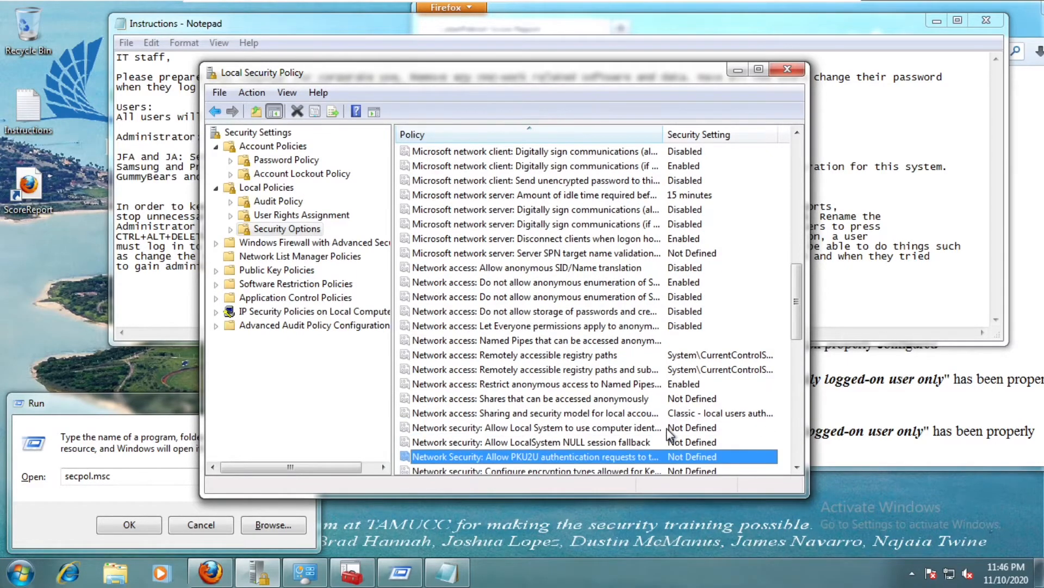
key(Down)
key(Down)
key(Down)
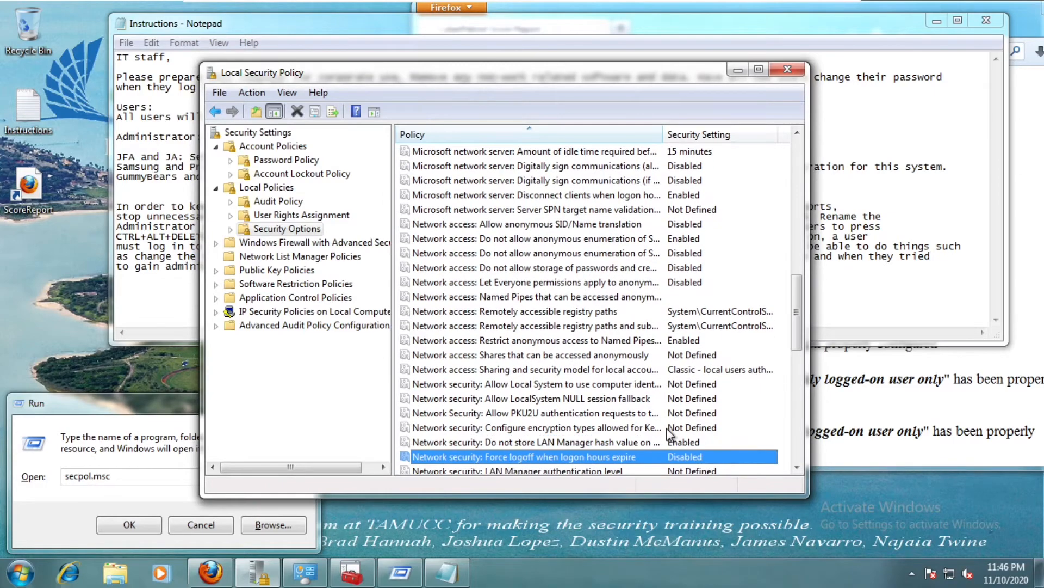
key(Down)
key(Up)
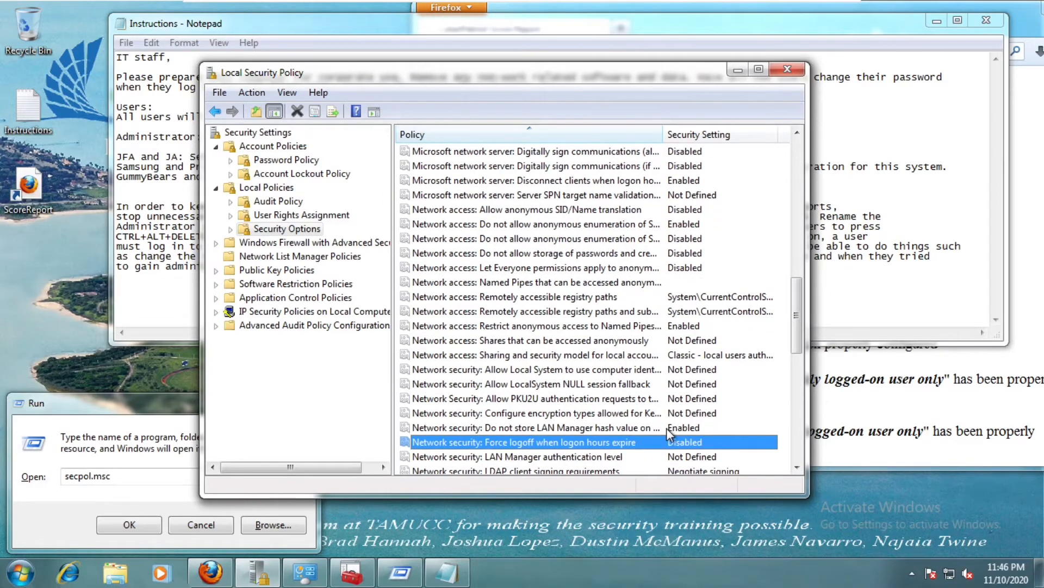
- Read the explanation of "Network security: Force logoff when logon hours expire" and close its properties without making a change
double_click(569, 445)
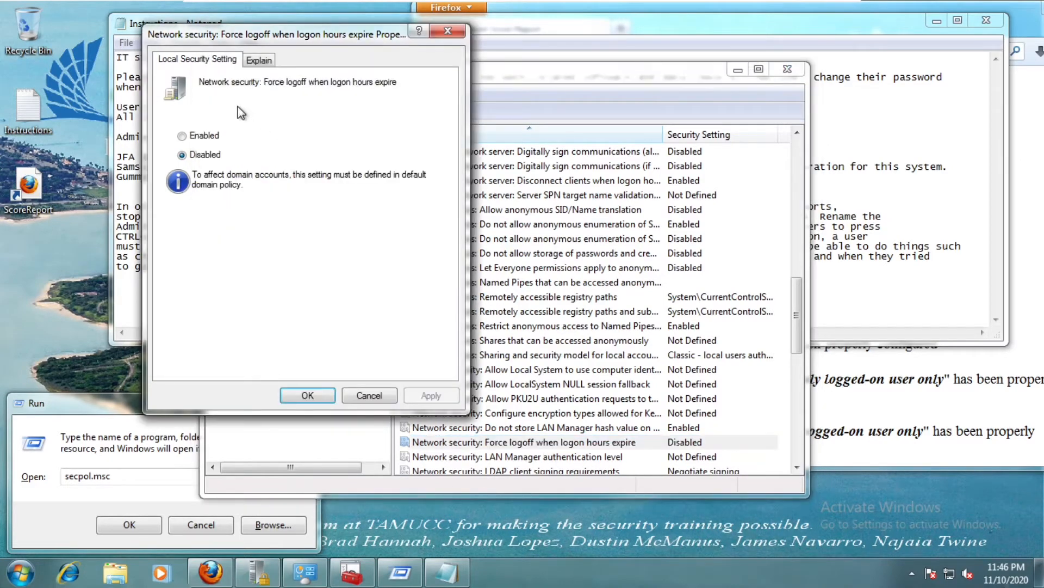
click(253, 58)
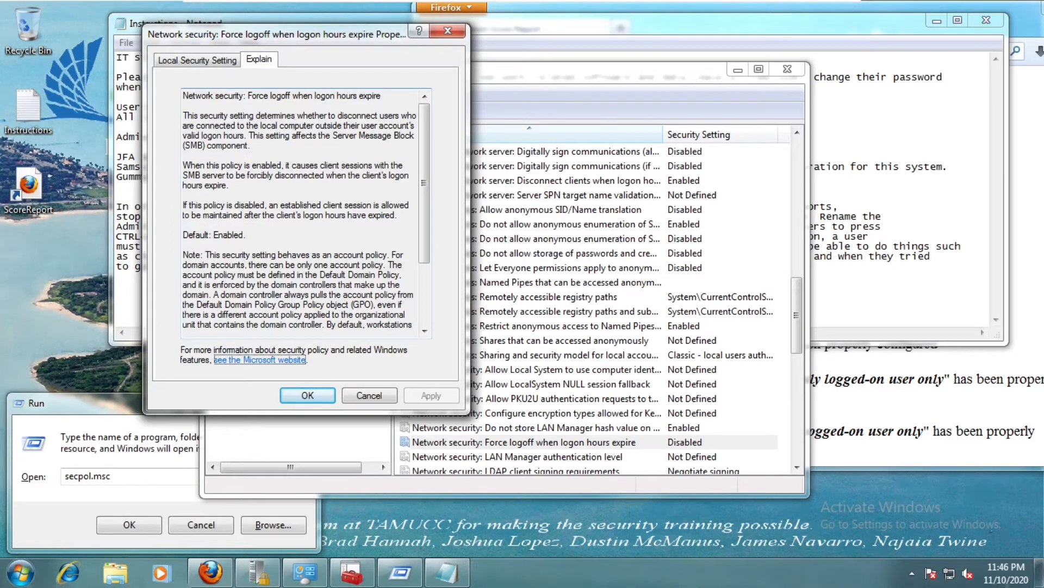
click(222, 61)
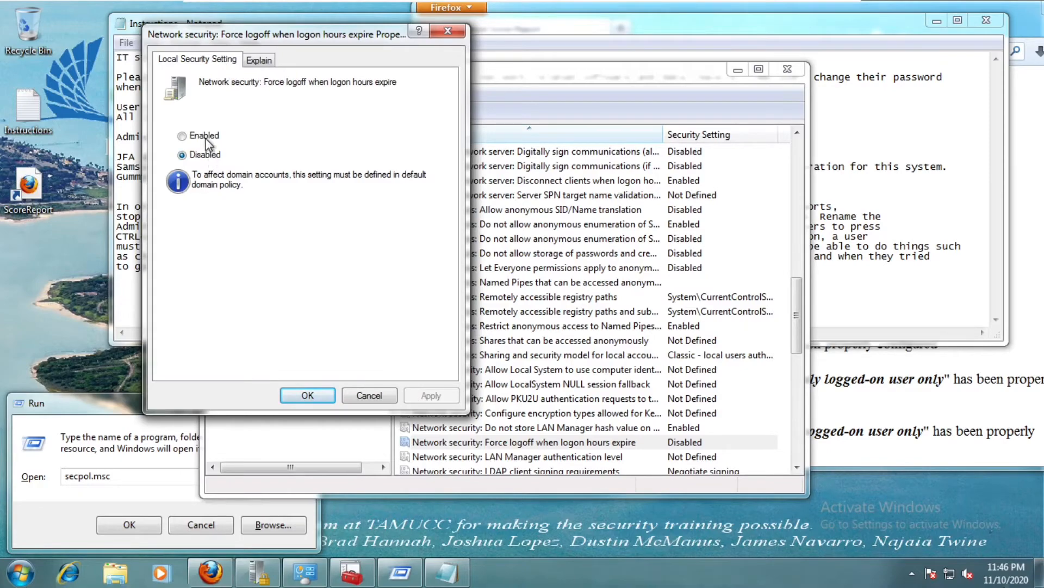
click(460, 33)
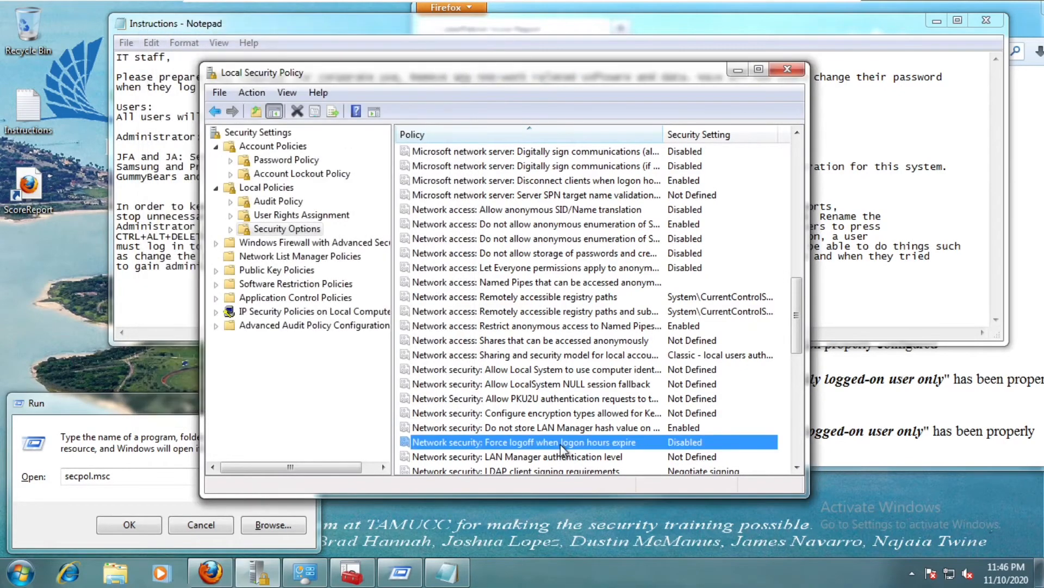
- Review the remaining network security policies, including the LAN Manager and NTLM entries, and the recovery console policies
key(Down)
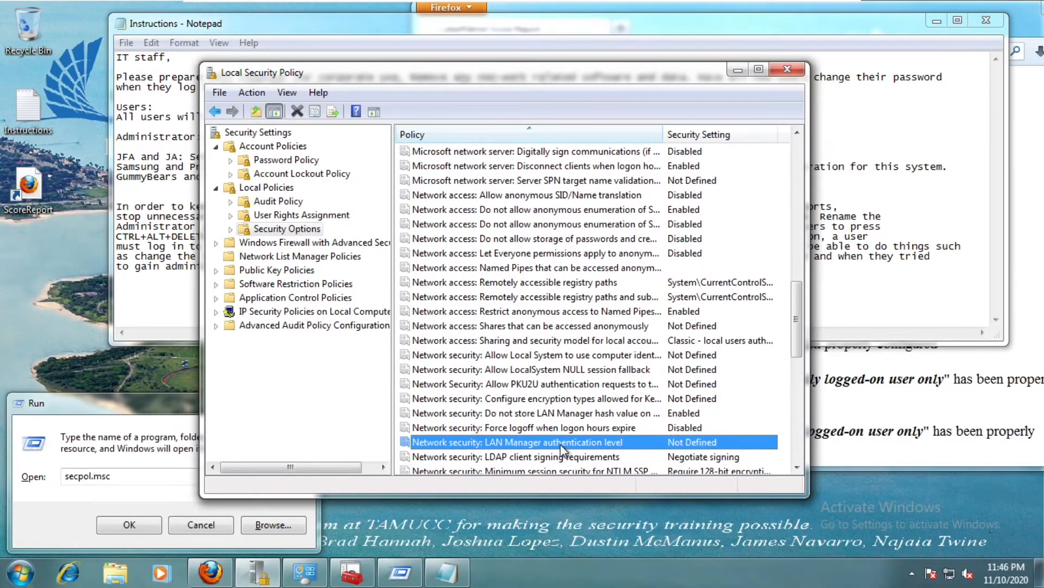
key(Up)
key(Down)
key(Down)
key(Up)
key(Down)
key(Down)
key(Down)
key(Down)
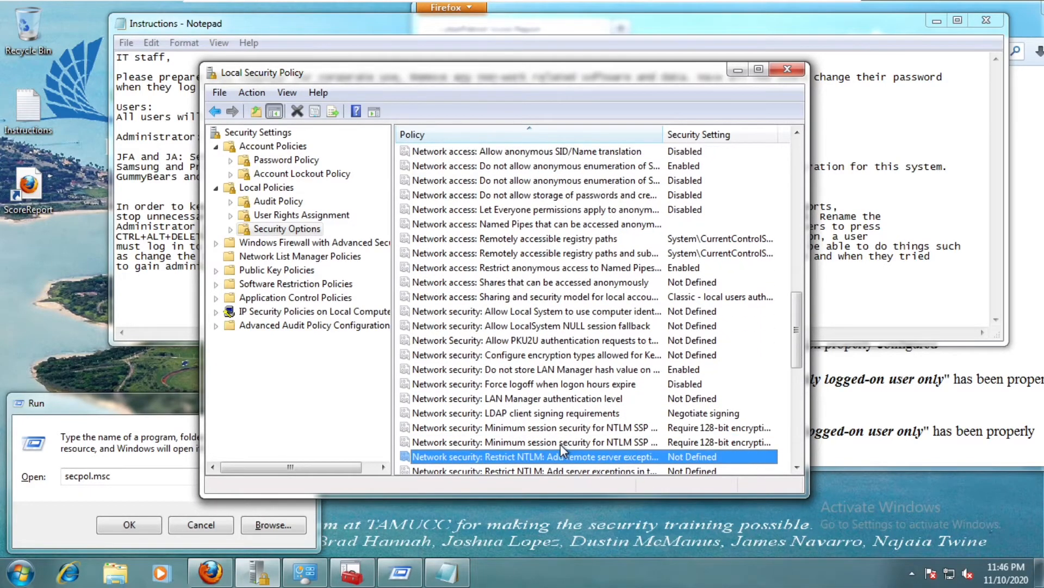
key(Down)
key(Down)
key(Down)
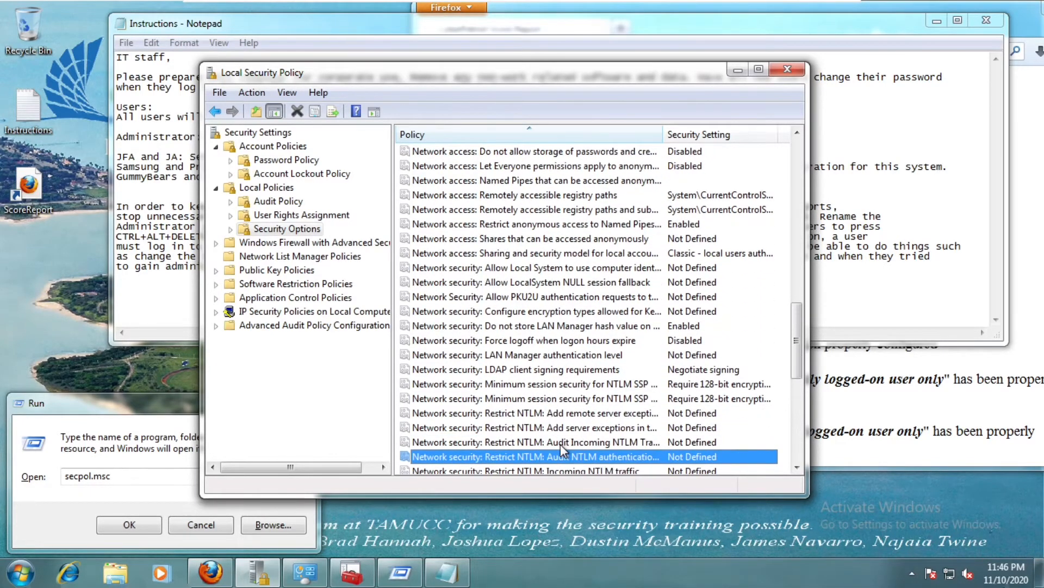
key(Down)
key(Down)
key(Down)
key(Down)
key(Down)
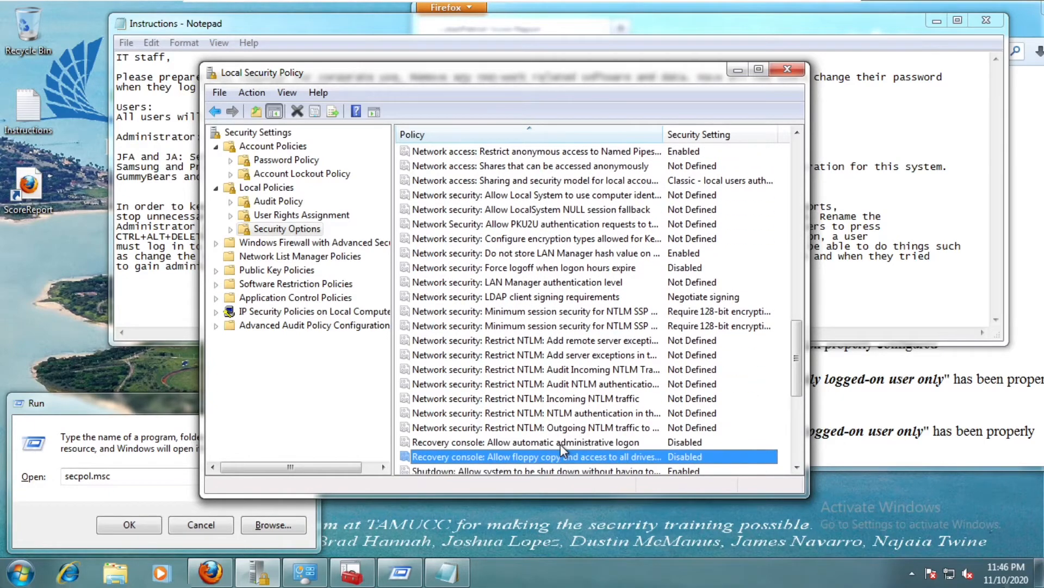
key(Up)
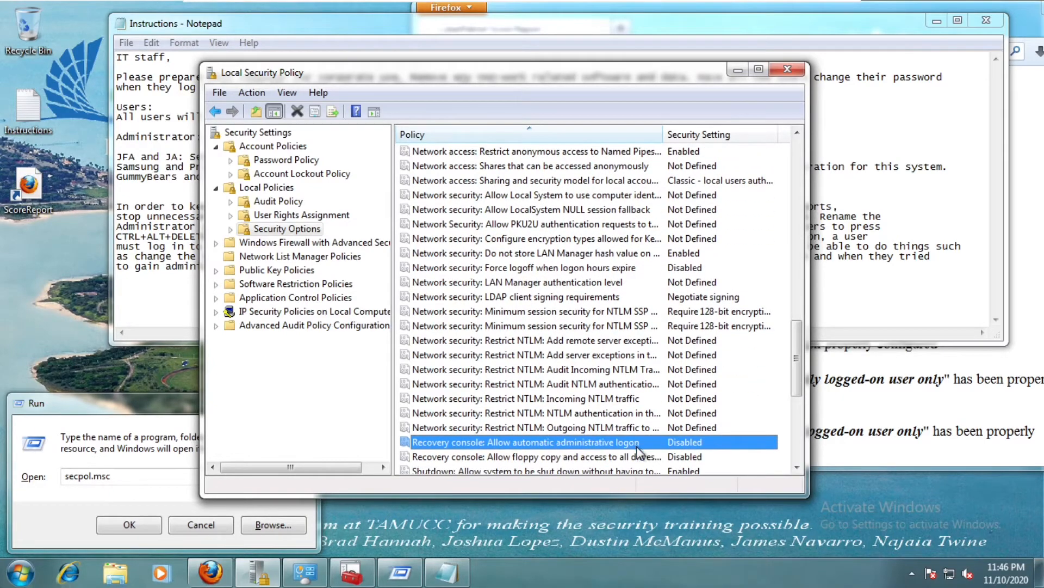
- Set the "Shutdown: Allow system to be shut down without having to log on" policy to Disabled and apply the change
key(Down)
key(Down)
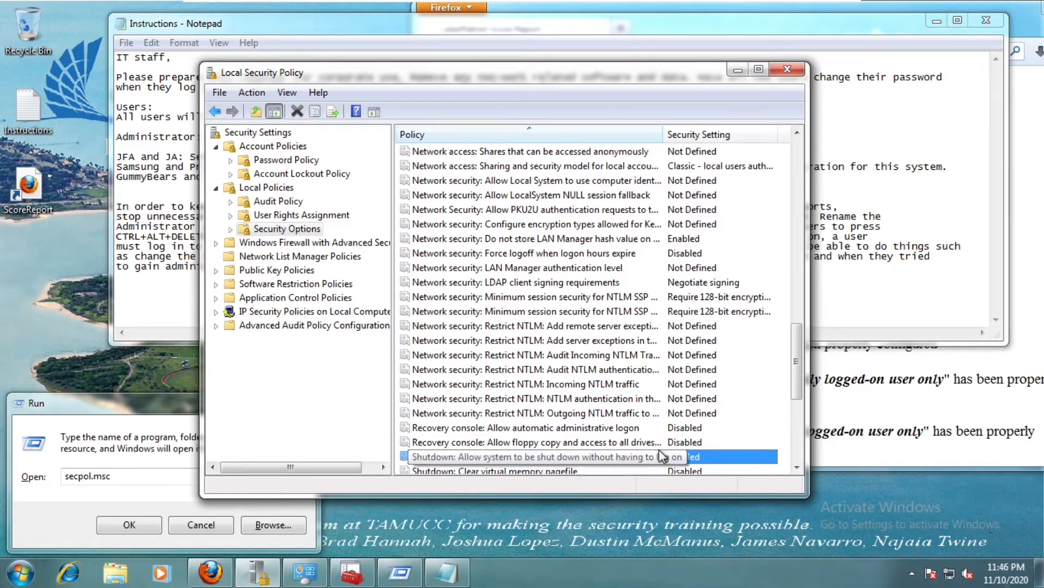
scroll(659, 451, down, 1)
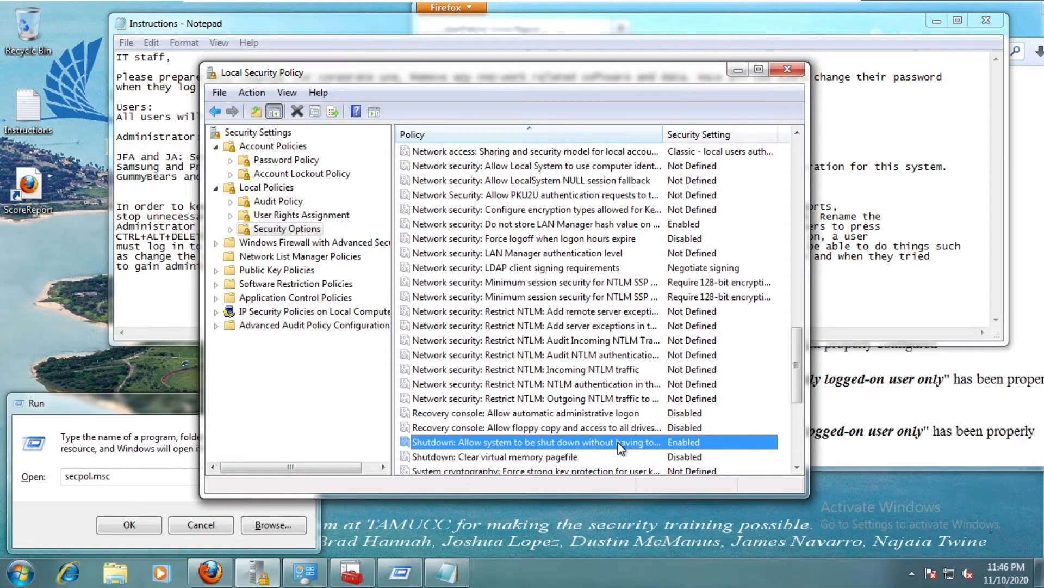
double_click(537, 445)
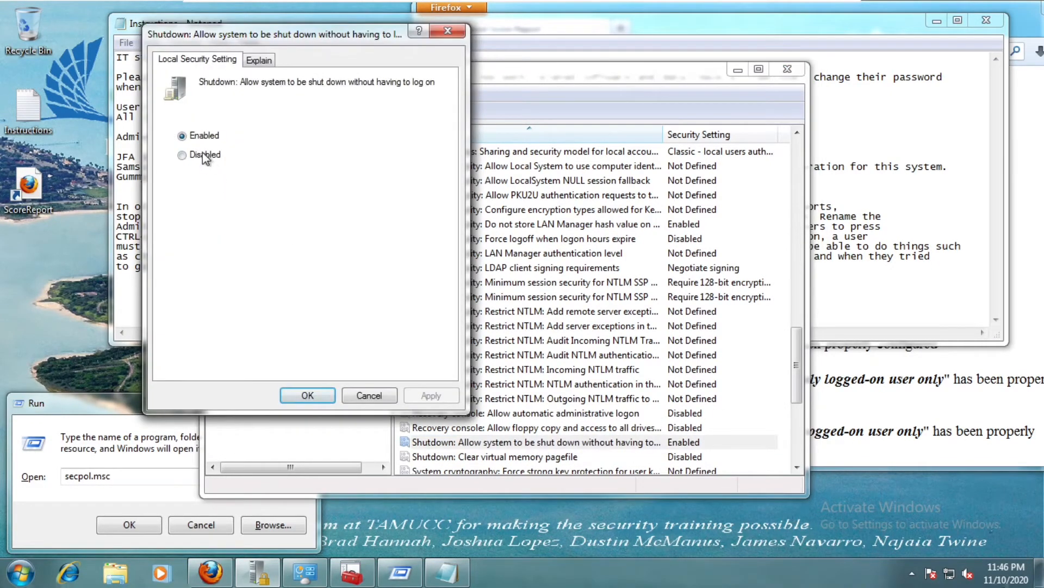
click(202, 155)
click(431, 396)
click(381, 395)
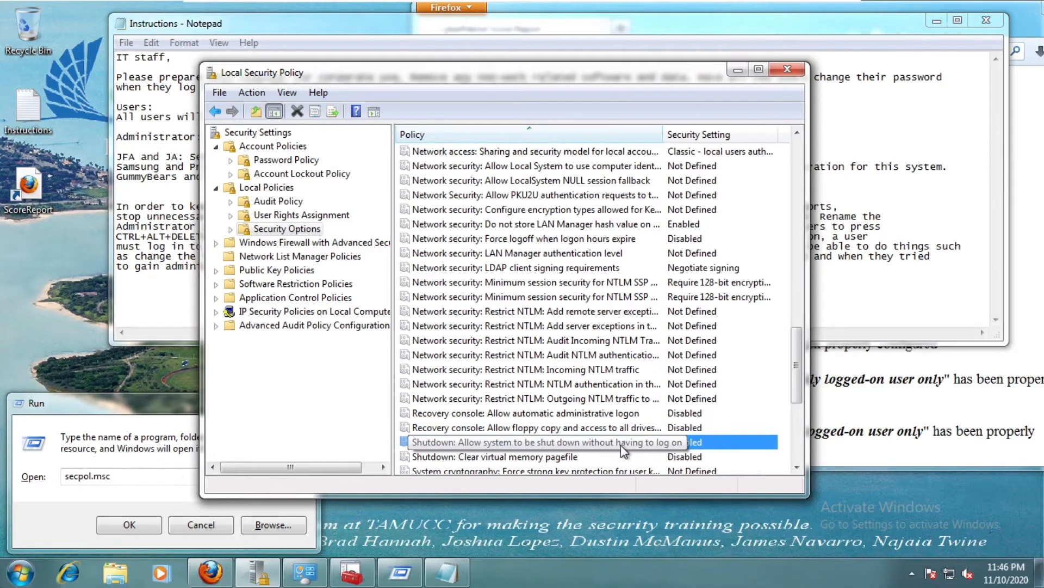
- Set the "Shutdown: Clear virtual memory pagefile" policy to Enabled and apply the change
scroll(648, 422, down, 2)
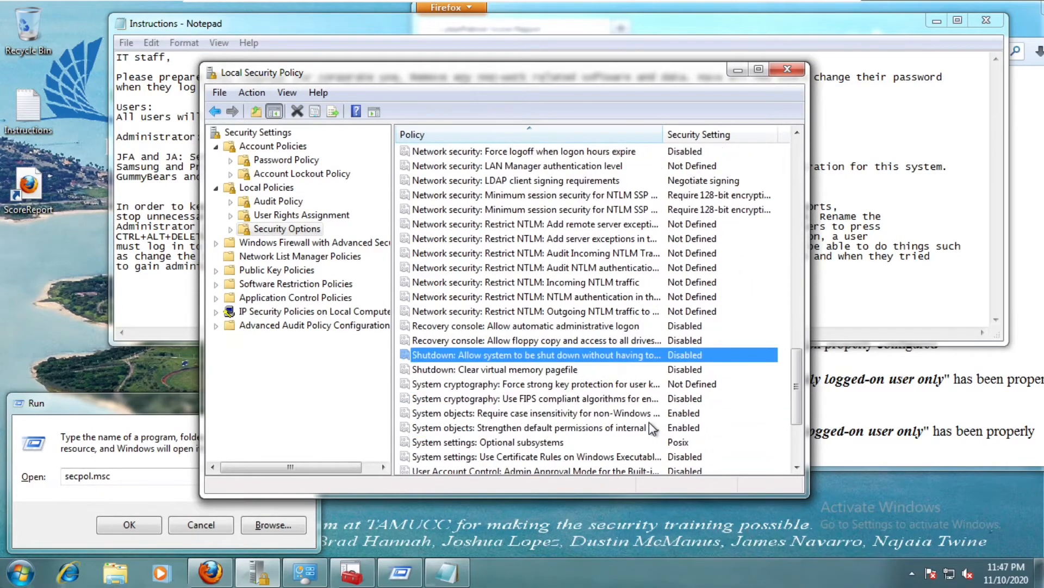
click(539, 370)
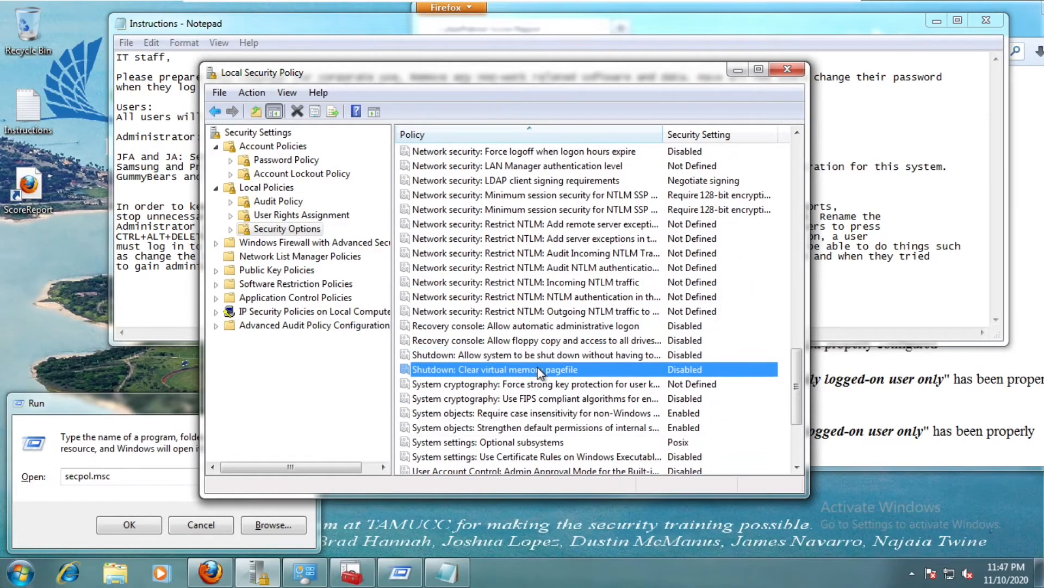
double_click(597, 369)
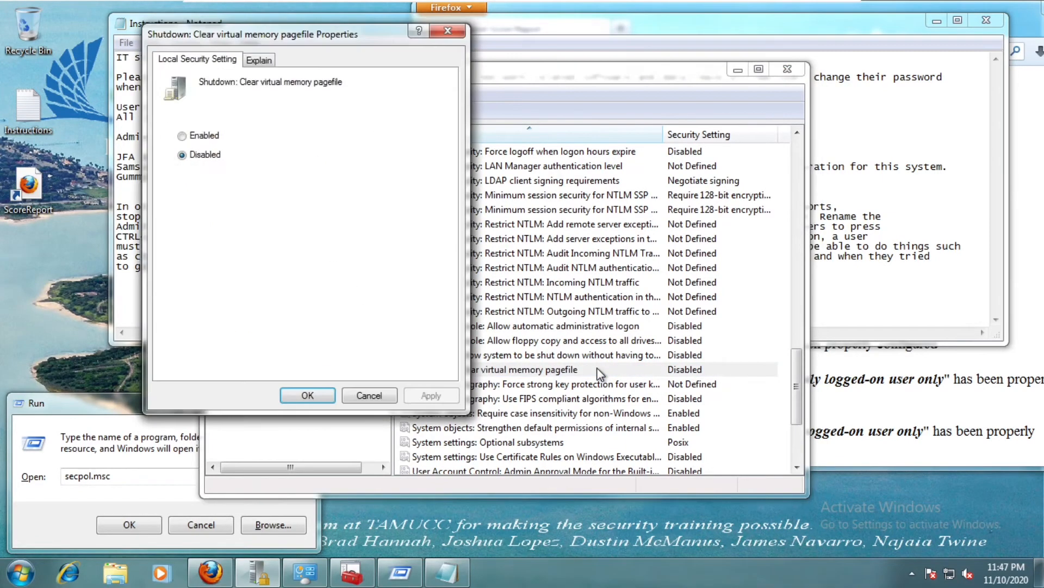
click(194, 137)
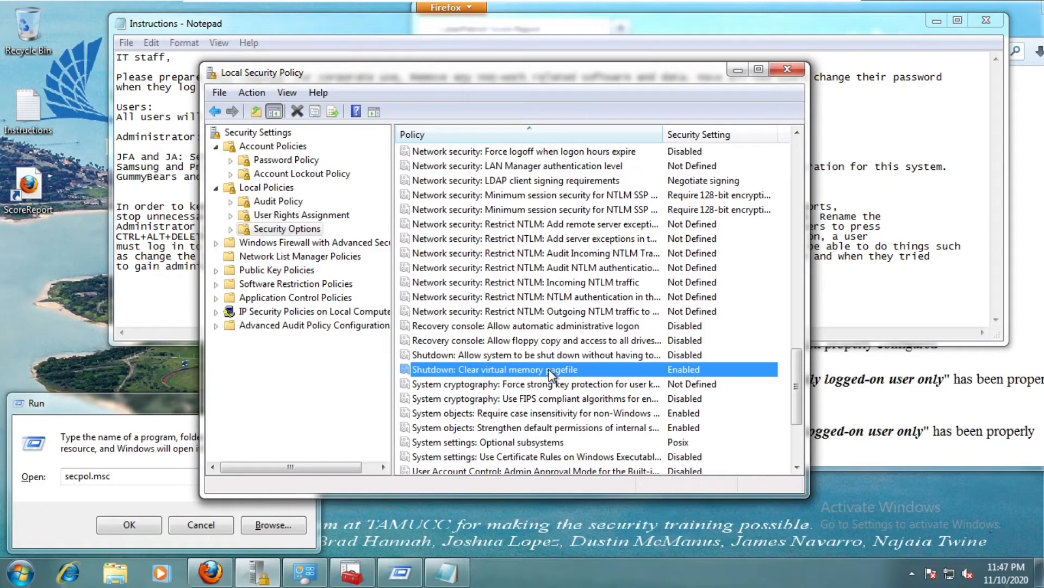
- Recheck the properties of "Shutdown: Clear virtual memory pagefile" and close them without making a change
double_click(549, 370)
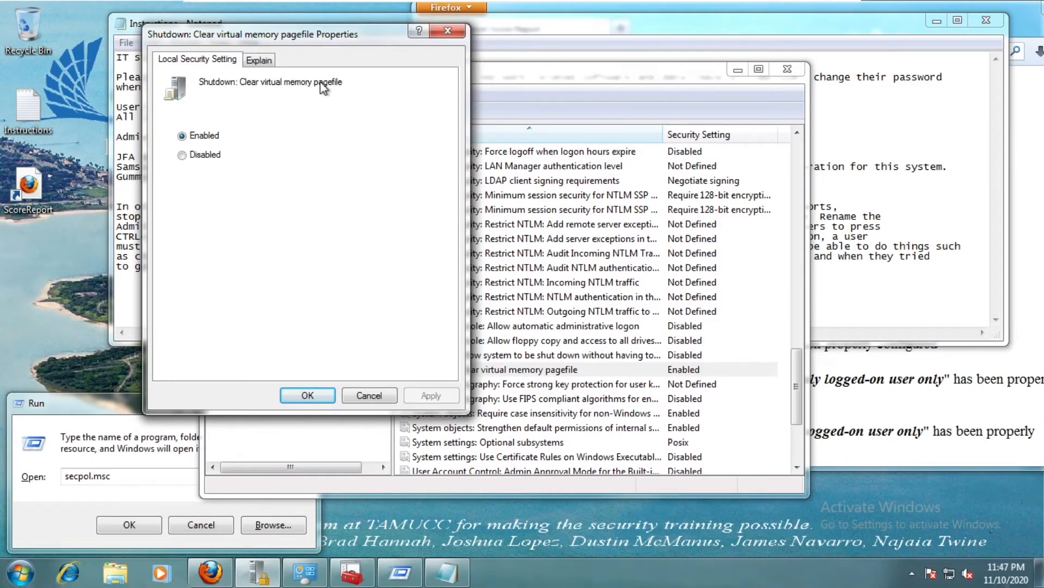
click(457, 31)
click(533, 355)
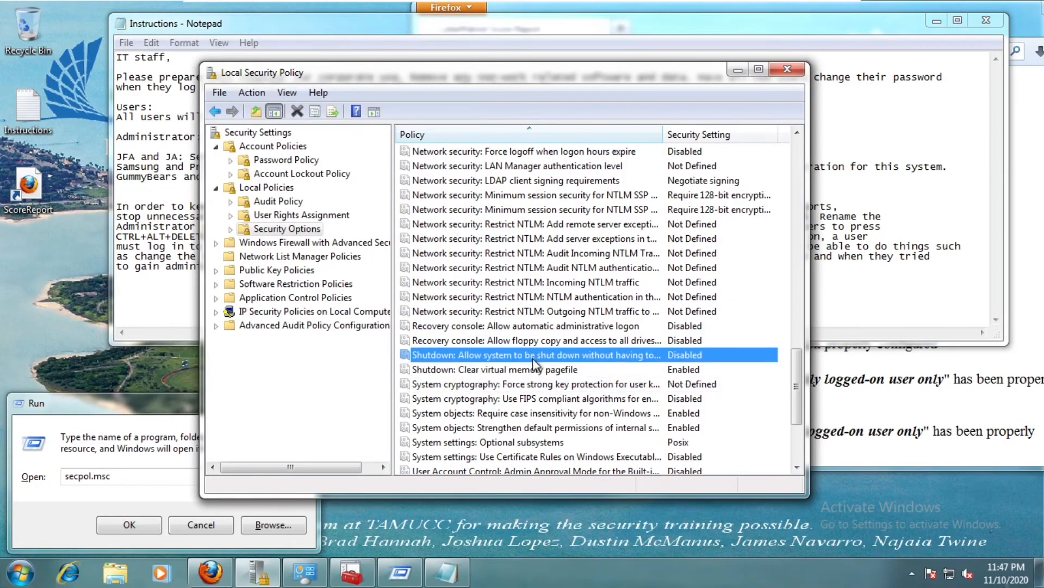
double_click(536, 369)
click(451, 30)
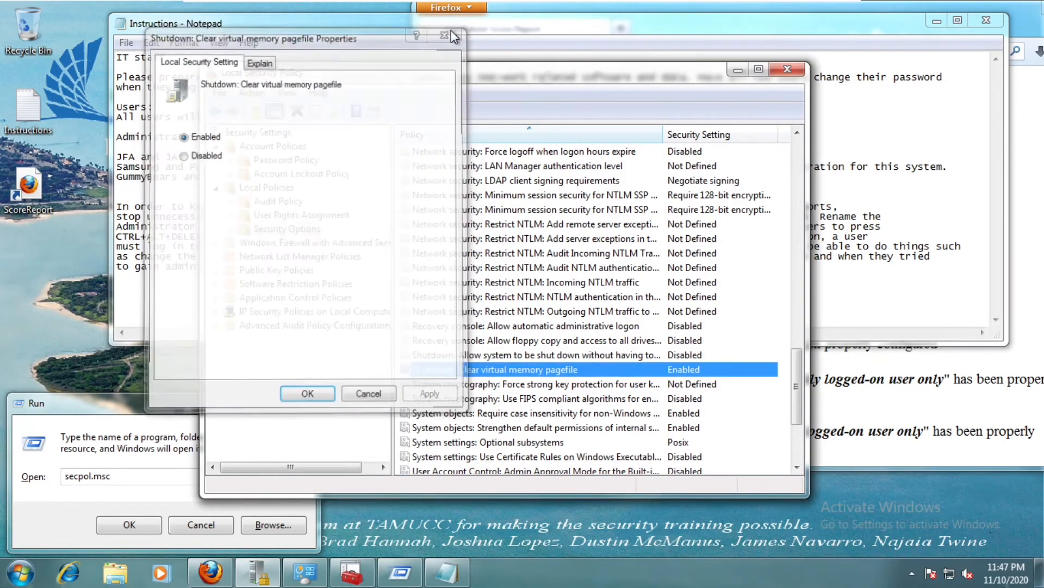
- Review the remaining Security Options, from the system cryptography policies through the User Account Control entries at the end of the list
key(Down)
key(Down)
key(Down)
key(Down)
key(Down)
key(Down)
key(Down)
key(Down)
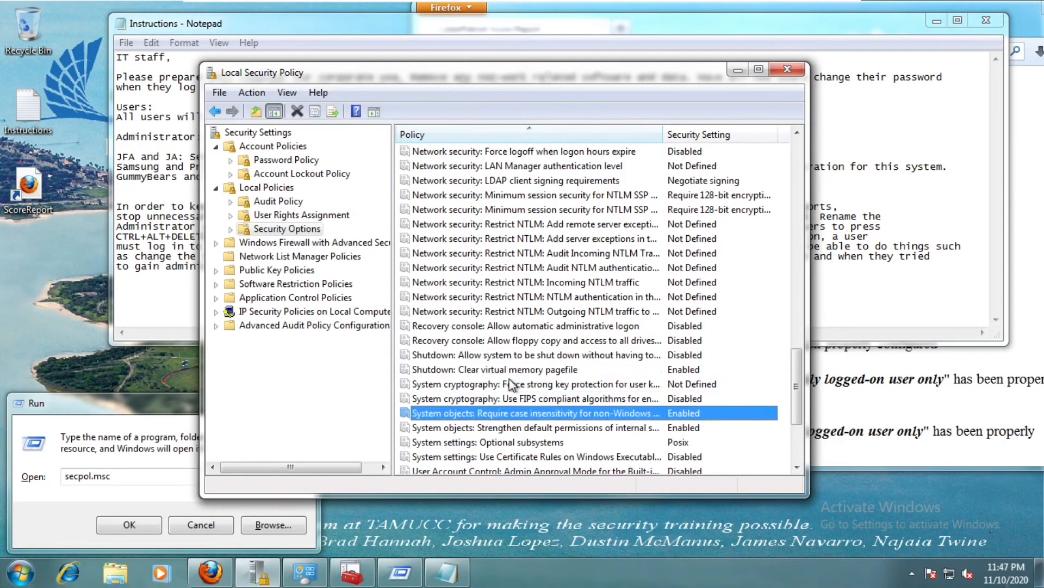
scroll(509, 383, down, 1)
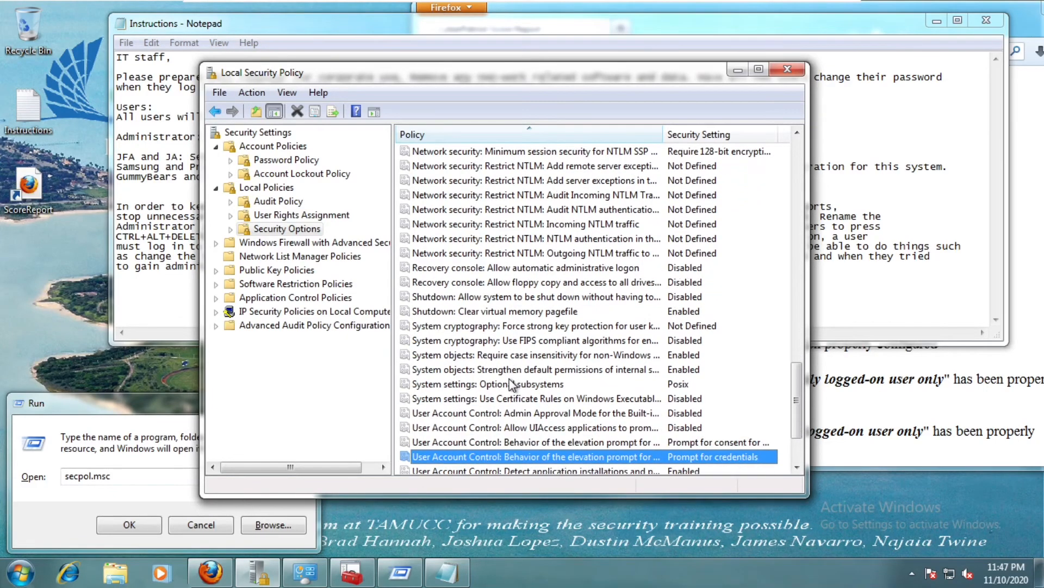
key(Down)
key(Down)
key(Down)
key(Down)
key(Down)
key(Down)
key(Down)
key(Down)
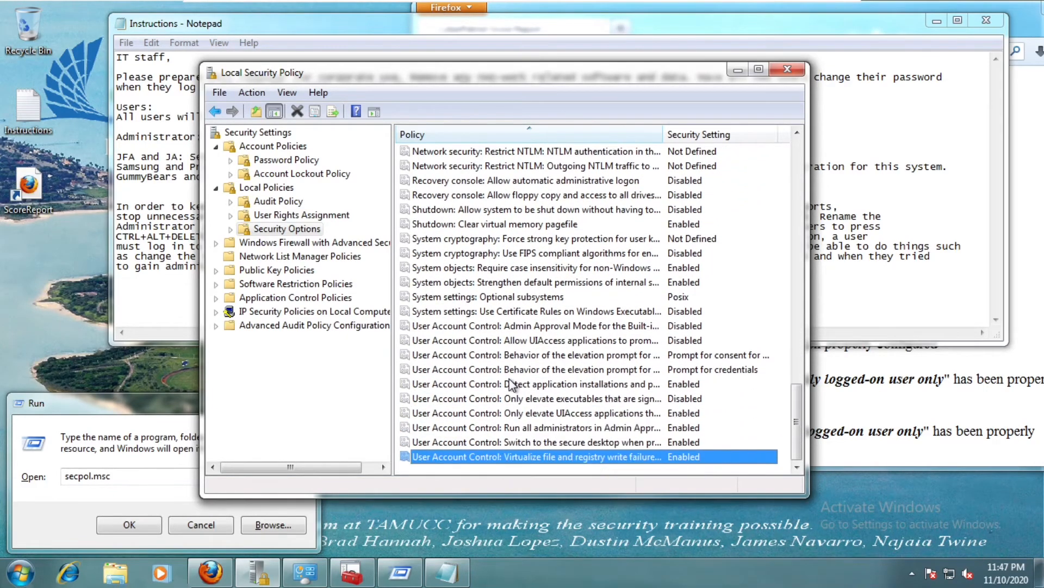
key(Up)
key(Up)
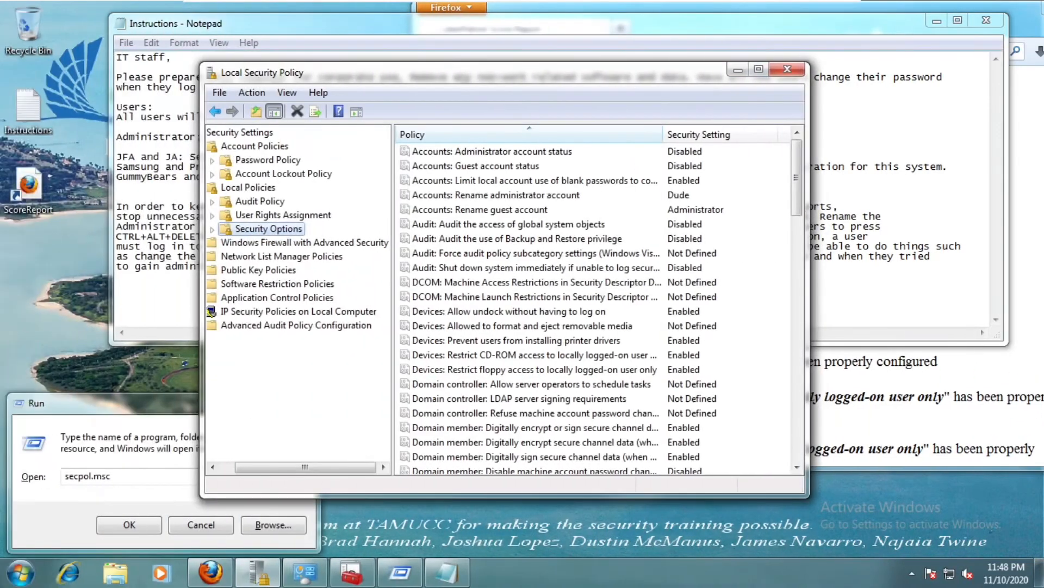
- Check the Instructions file for the required administrator name and set "Accounts: Rename administrator account" to Cyberpatriot
click(865, 294)
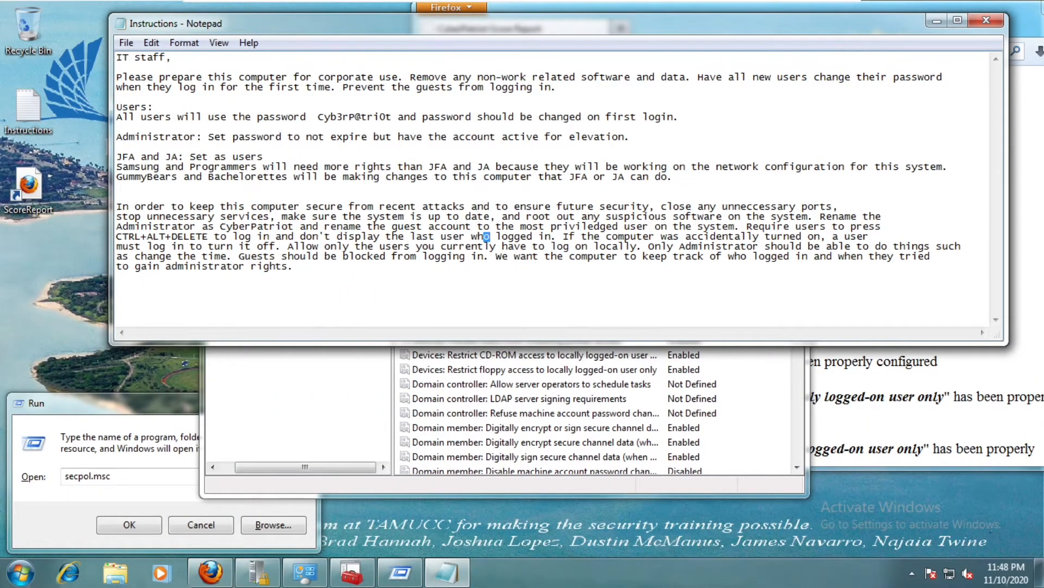
drag(827, 206, 220, 226)
click(282, 226)
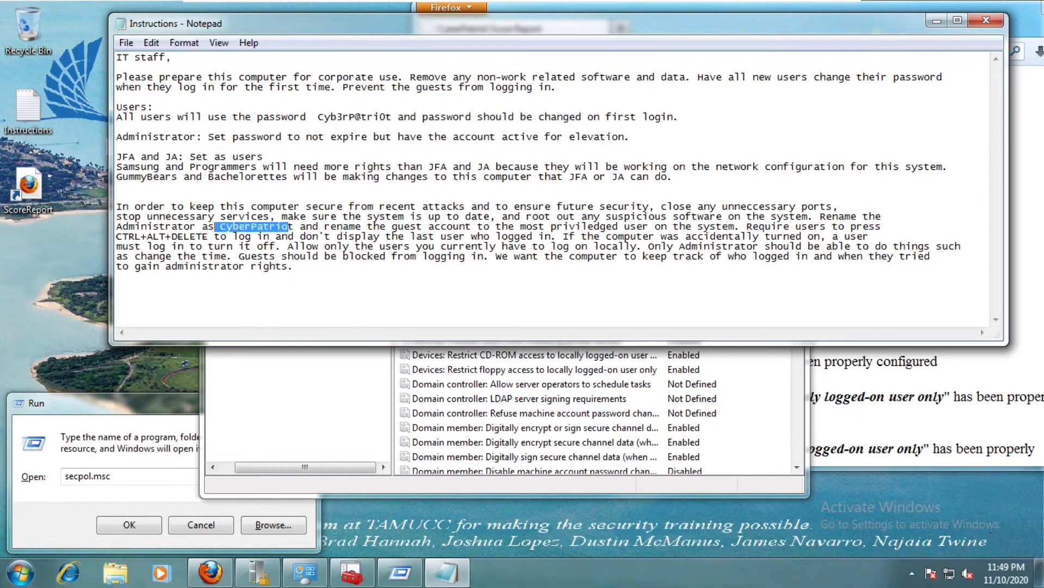
click(337, 365)
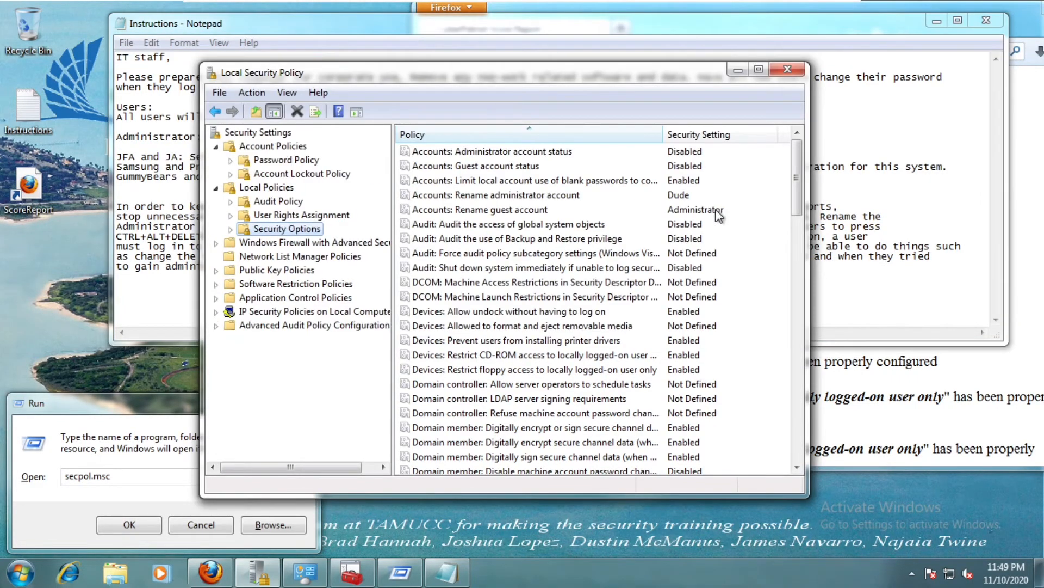
double_click(673, 199)
text(C)
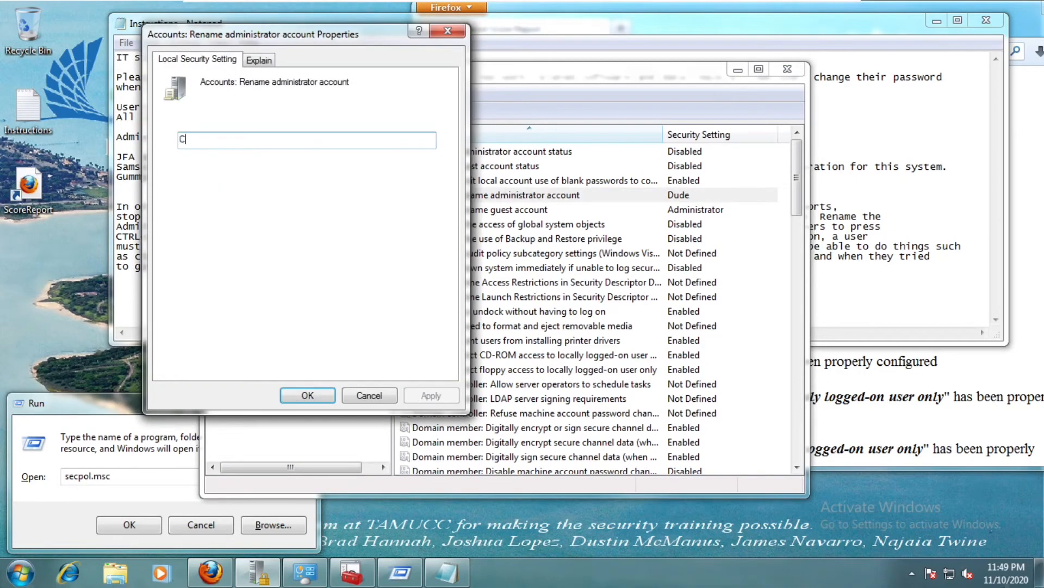
text(yberpatriot)
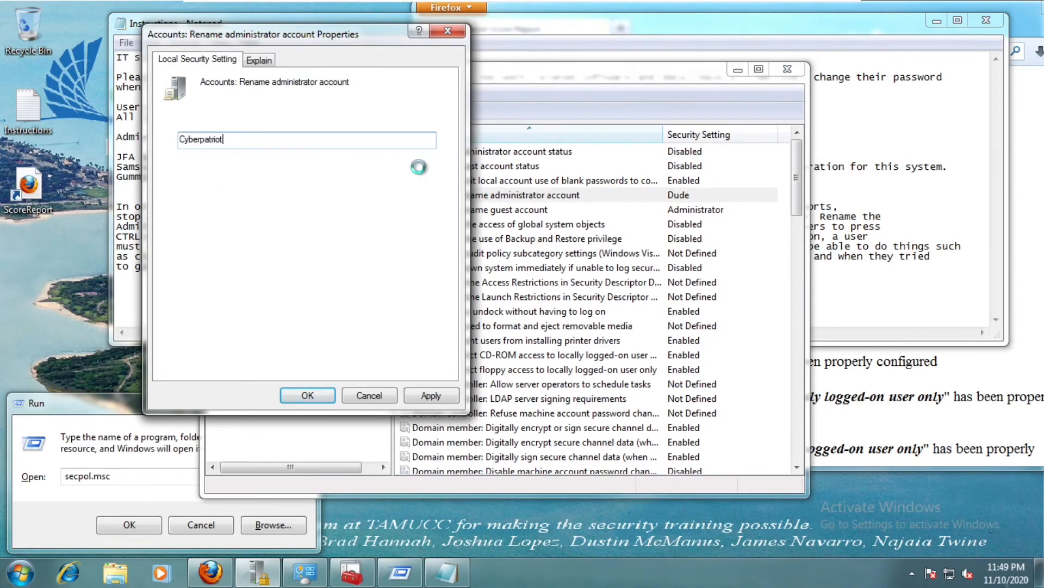
key(Return)
- Recheck the Instructions file, then switch to the CyberPatriot Score Report in Firefox and examine the last check time and current score
click(844, 207)
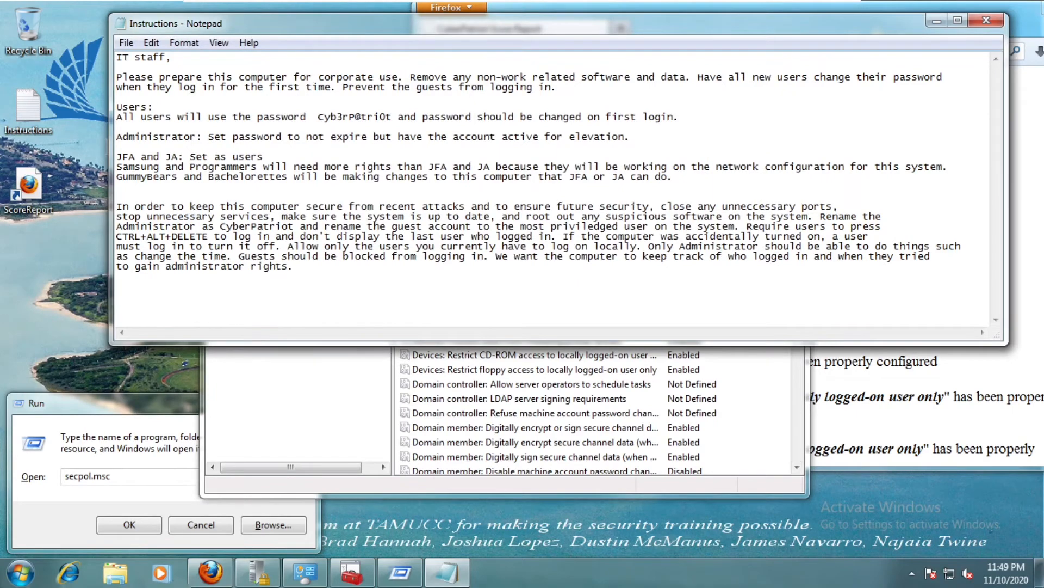
click(333, 412)
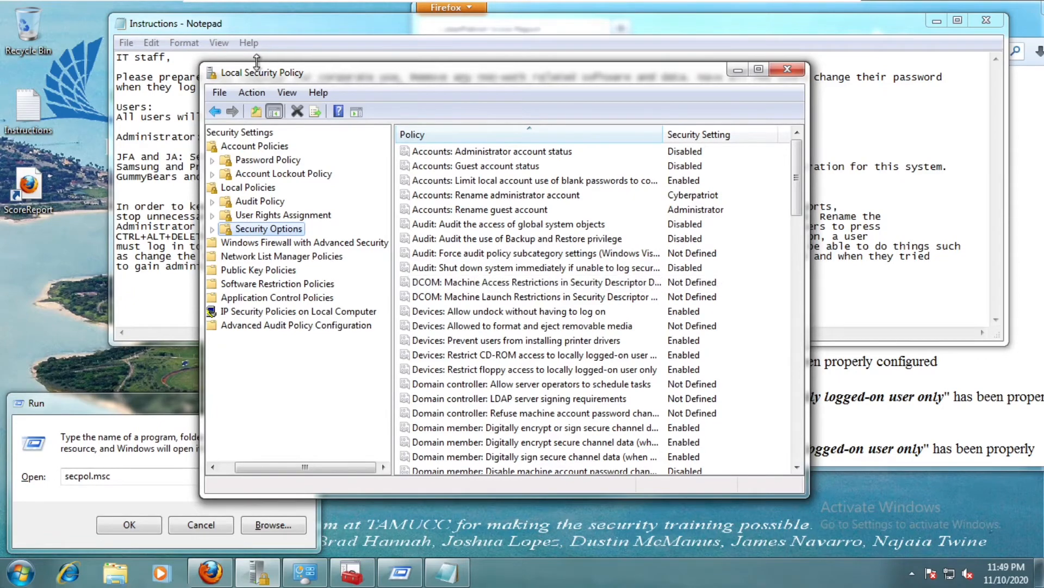
drag(260, 76, 243, 77)
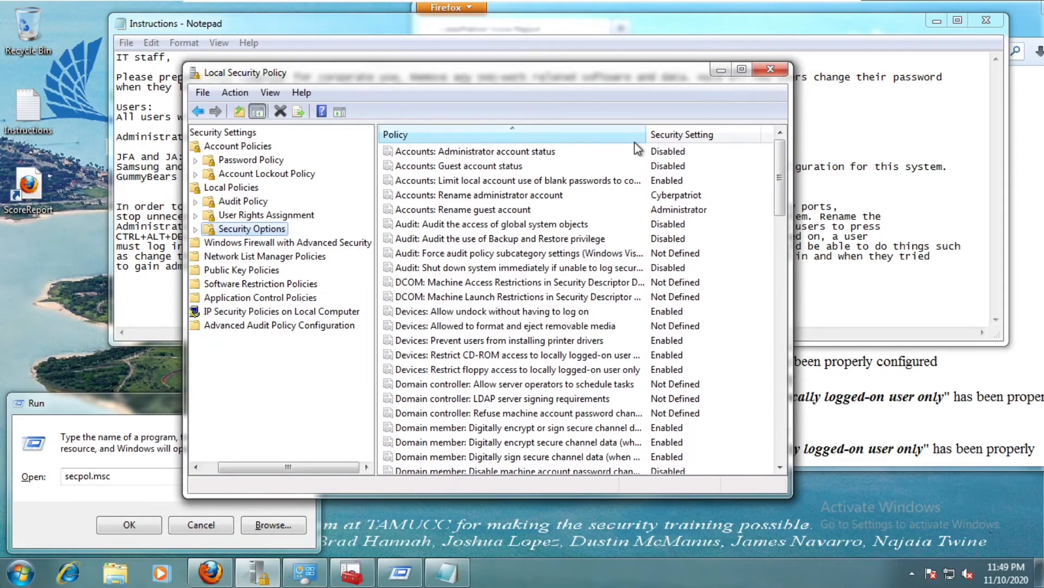
click(844, 390)
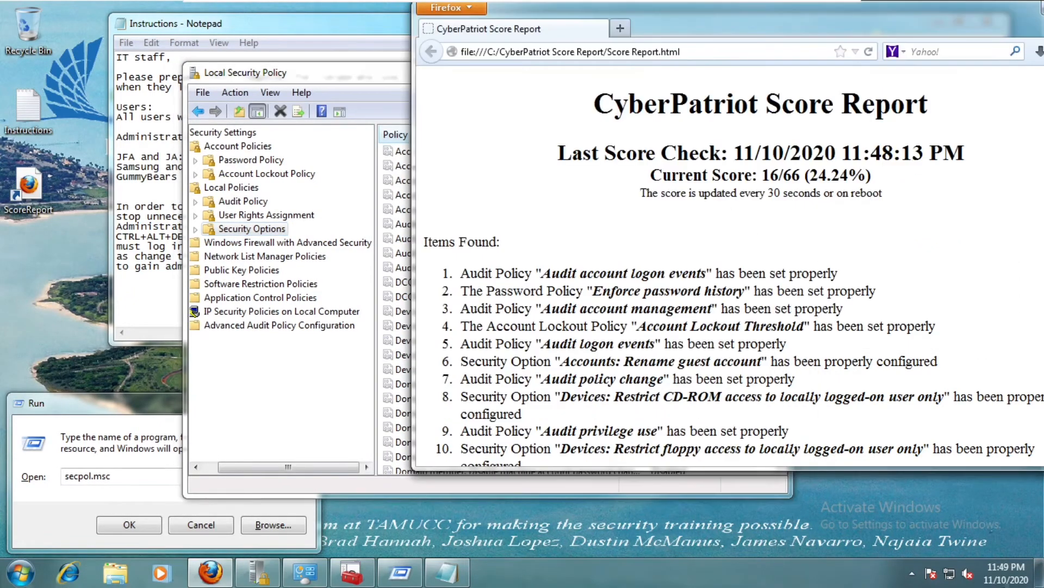
double_click(737, 22)
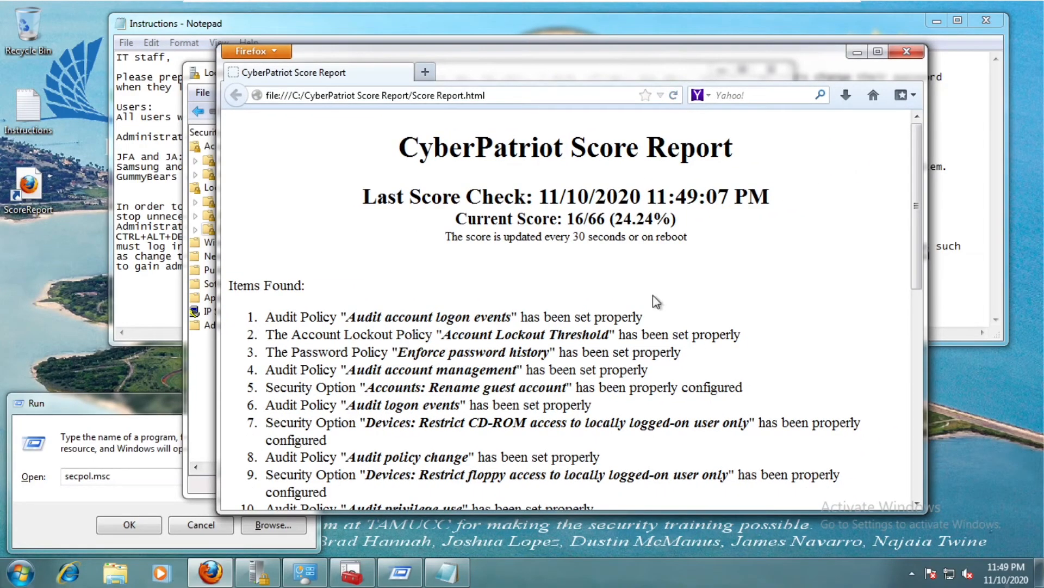
drag(700, 261, 399, 139)
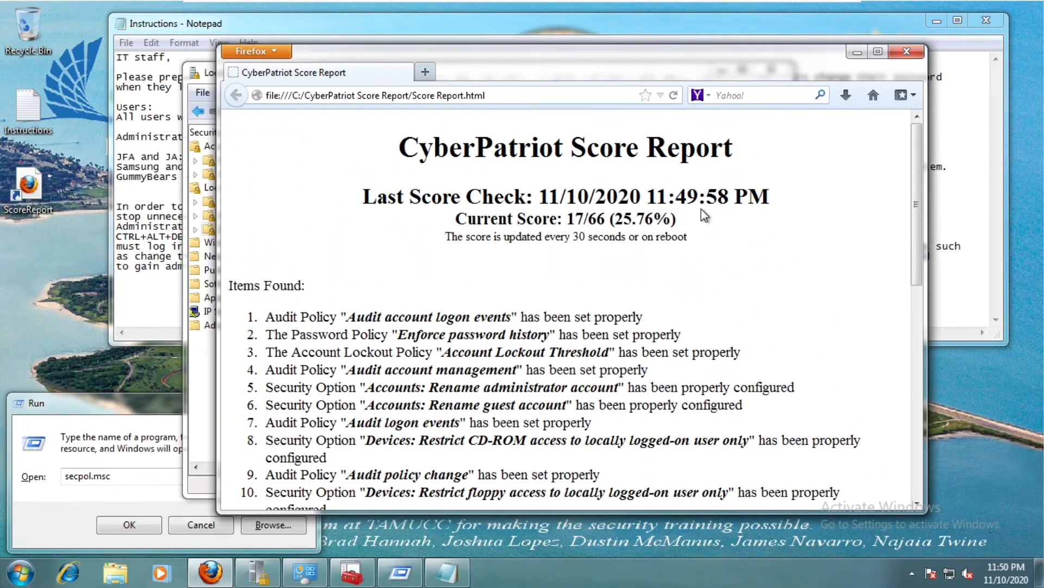
drag(693, 237, 432, 197)
click(433, 197)
drag(583, 219, 671, 219)
click(568, 219)
click(617, 219)
click(671, 219)
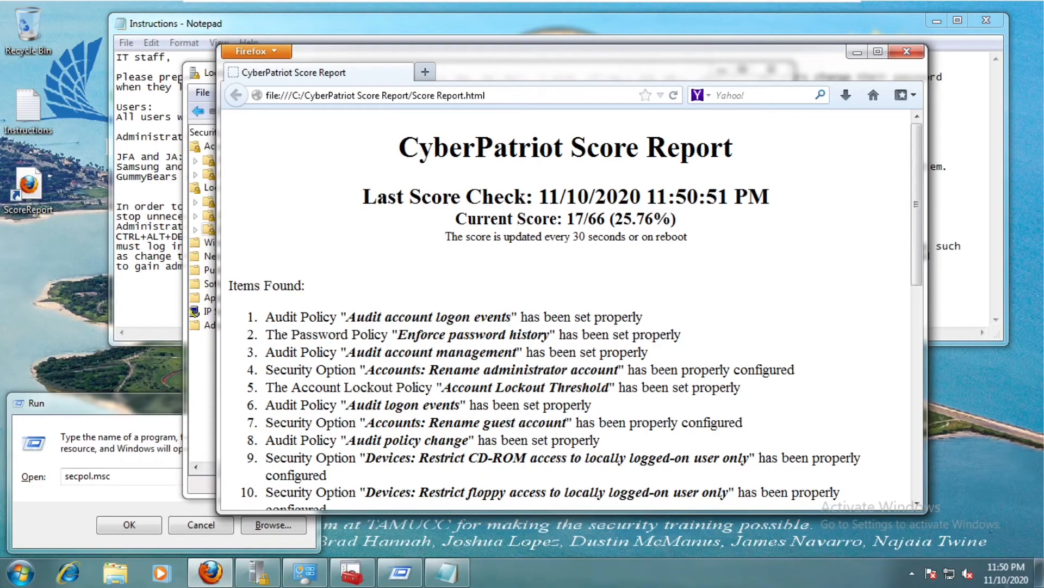
- Read through the Items Found list in the score report to see which settings earned points
scroll(566, 224, down, 10)
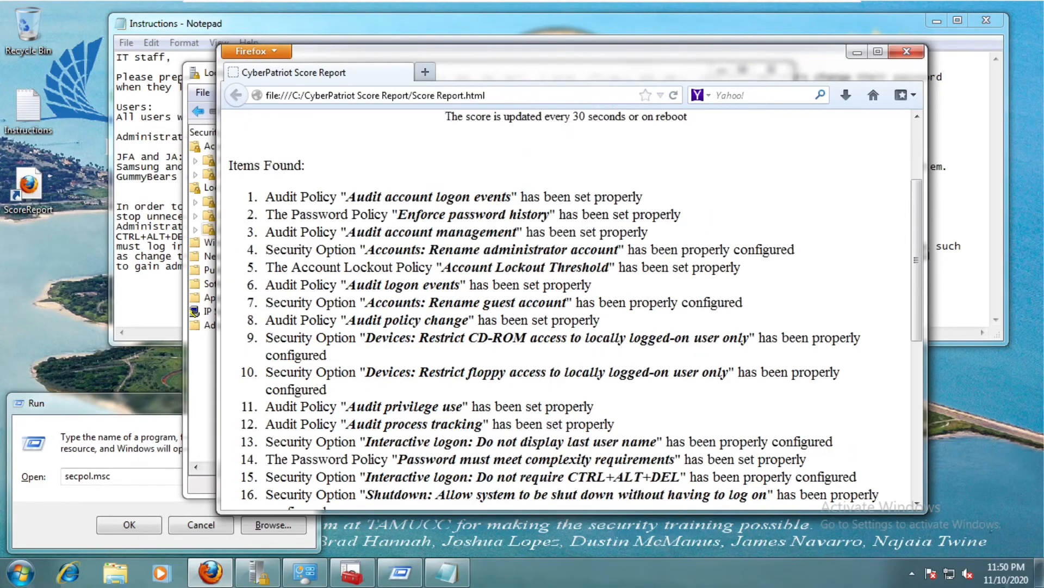
scroll(566, 223, up, 3)
scroll(565, 223, up, 5)
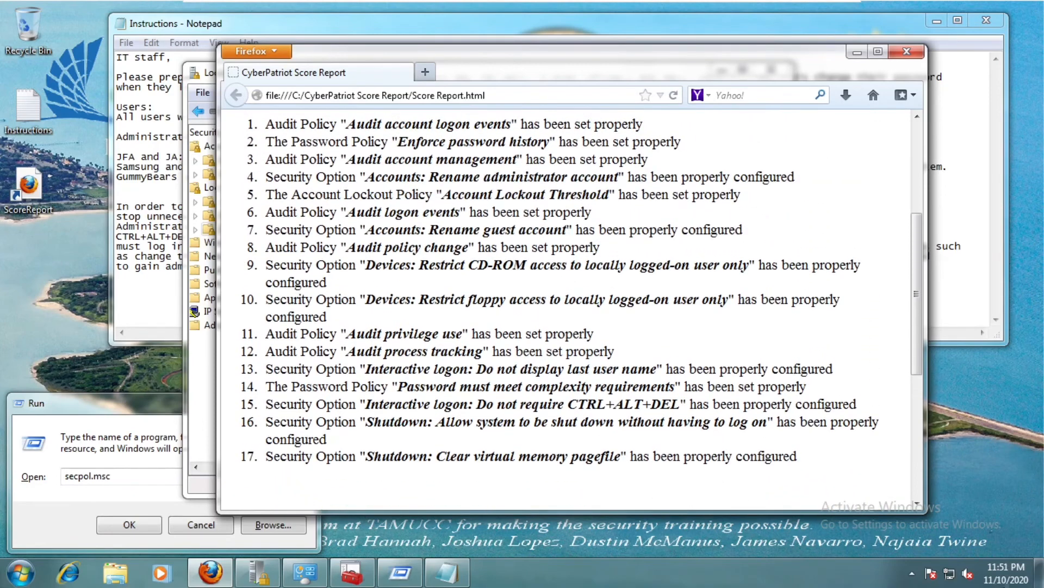
scroll(566, 223, up, 3)
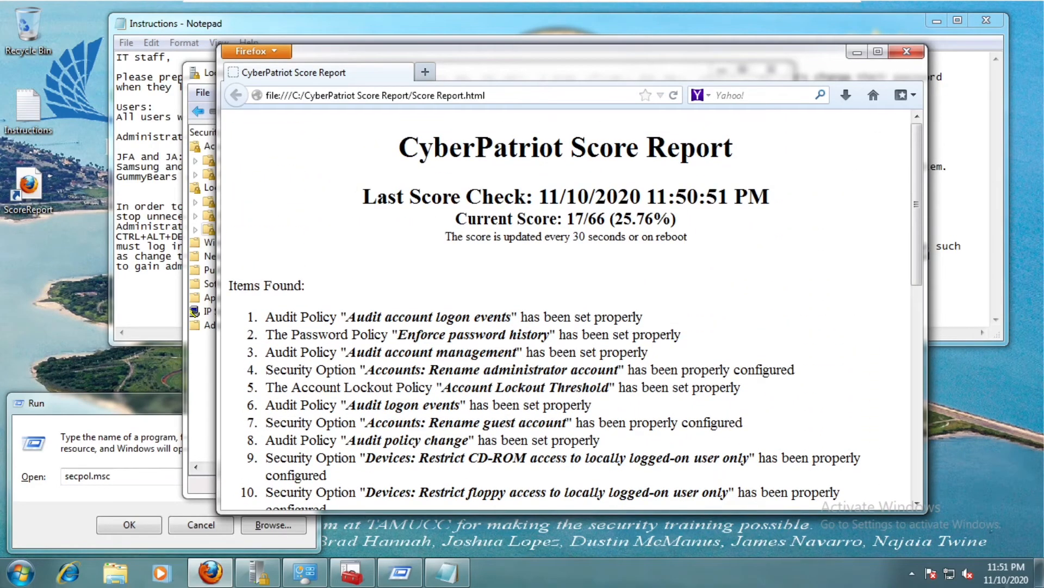
scroll(562, 250, down, 5)
scroll(561, 249, up, 5)
- Examine the current score, its percentage and the update note at the head of the report
mouse_move(606, 219)
mouse_down()
mouse_move(563, 219)
mouse_move(638, 219)
mouse_move(609, 219)
mouse_up()
click(567, 219)
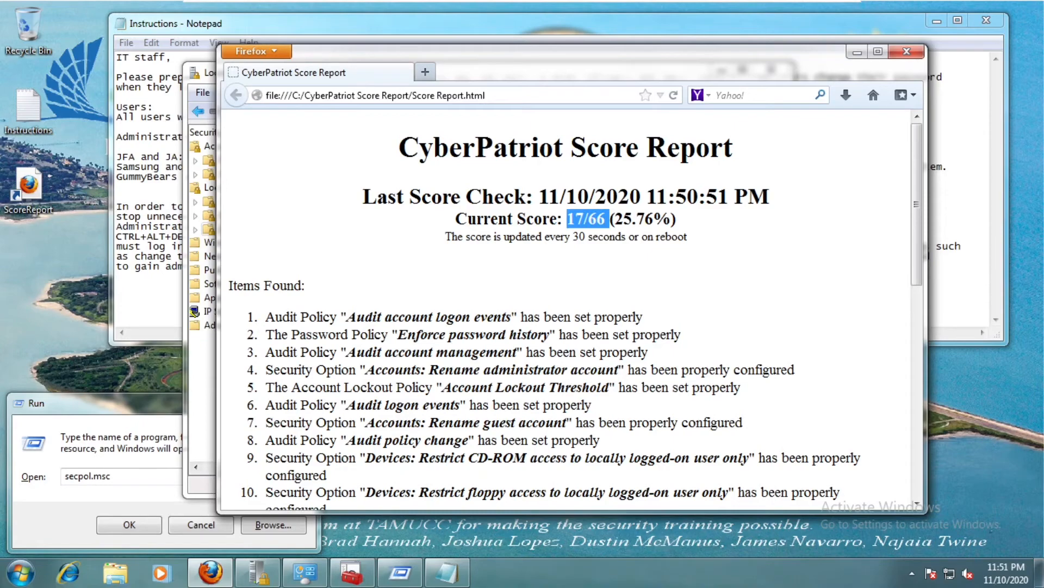
click(609, 219)
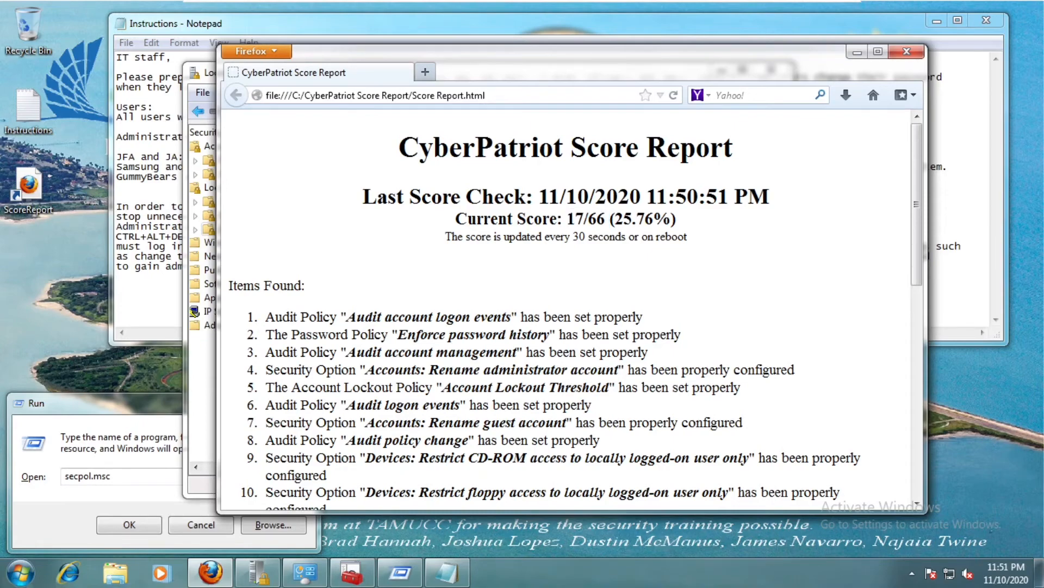
drag(567, 219, 699, 234)
click(567, 220)
click(674, 220)
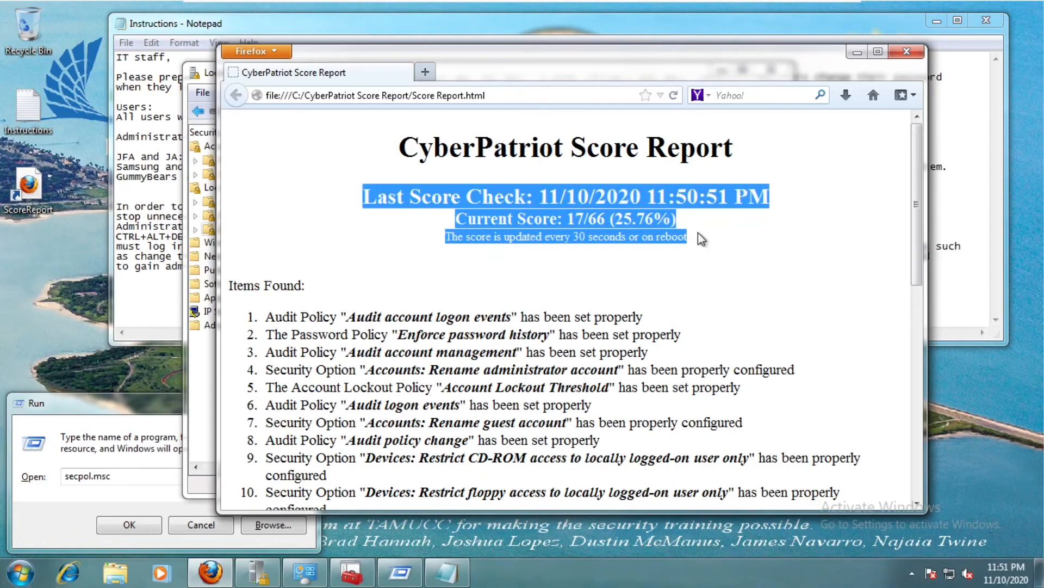
click(699, 234)
- Review the Security Option entries under Items Found, focusing on the administrator and guest account renames and the CD-ROM access restriction
scroll(697, 233, down, 10)
scroll(698, 233, up, 9)
scroll(698, 235, down, 3)
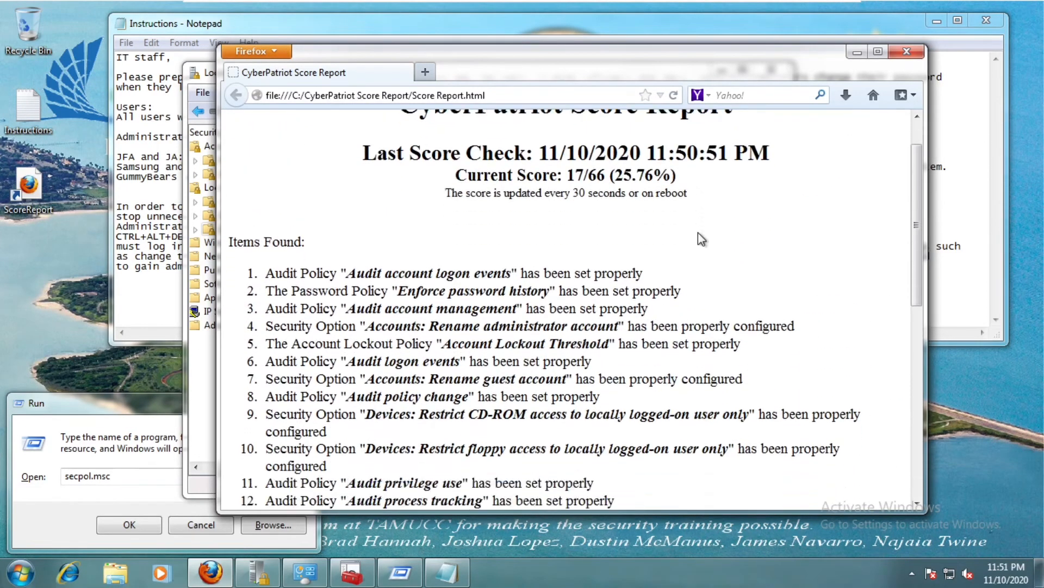
scroll(701, 238, down, 1)
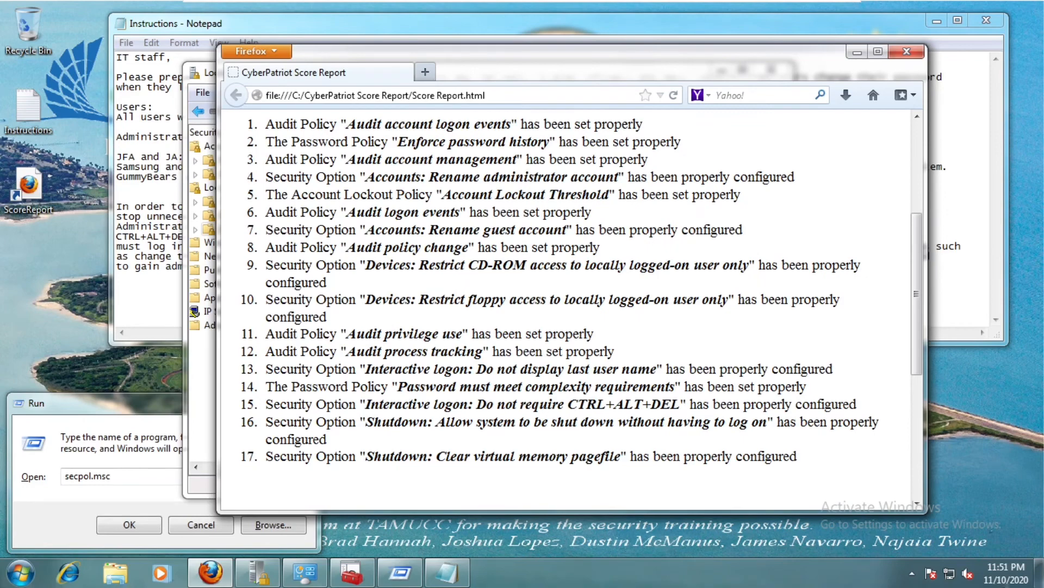
drag(433, 160, 473, 178)
click(294, 178)
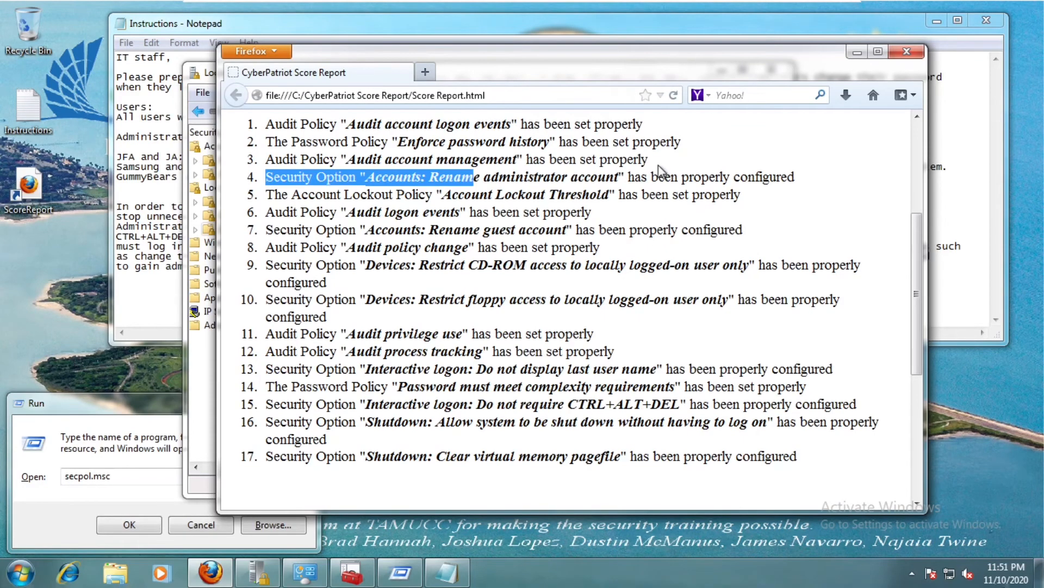
click(356, 212)
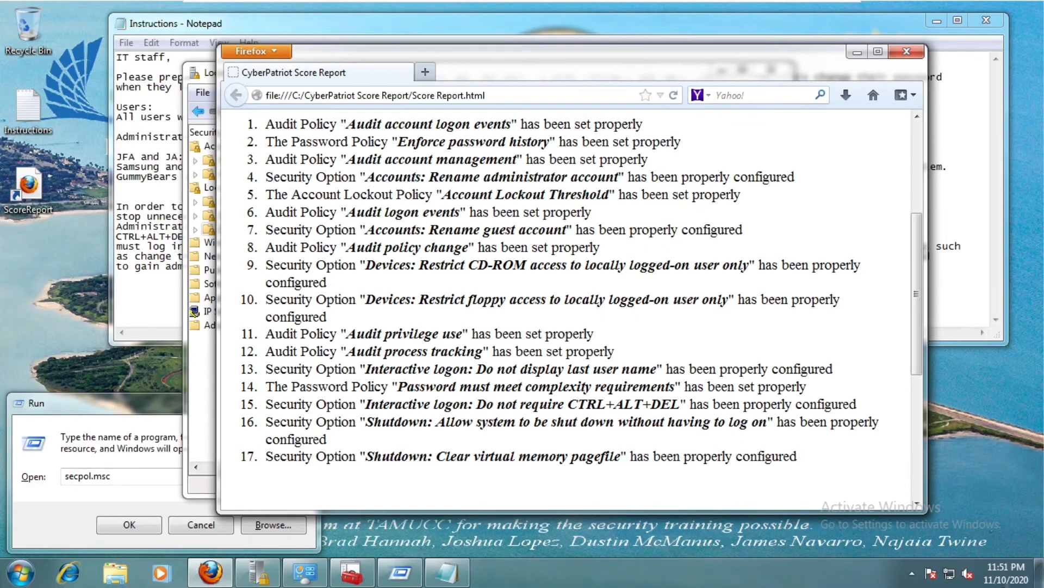
drag(313, 230, 545, 230)
click(411, 230)
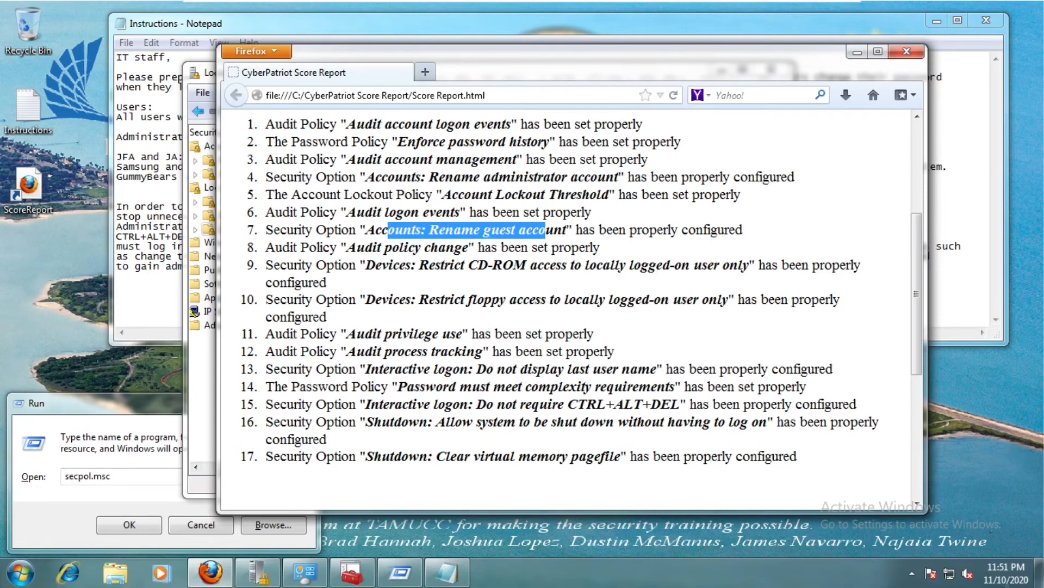
drag(435, 265, 740, 265)
click(559, 289)
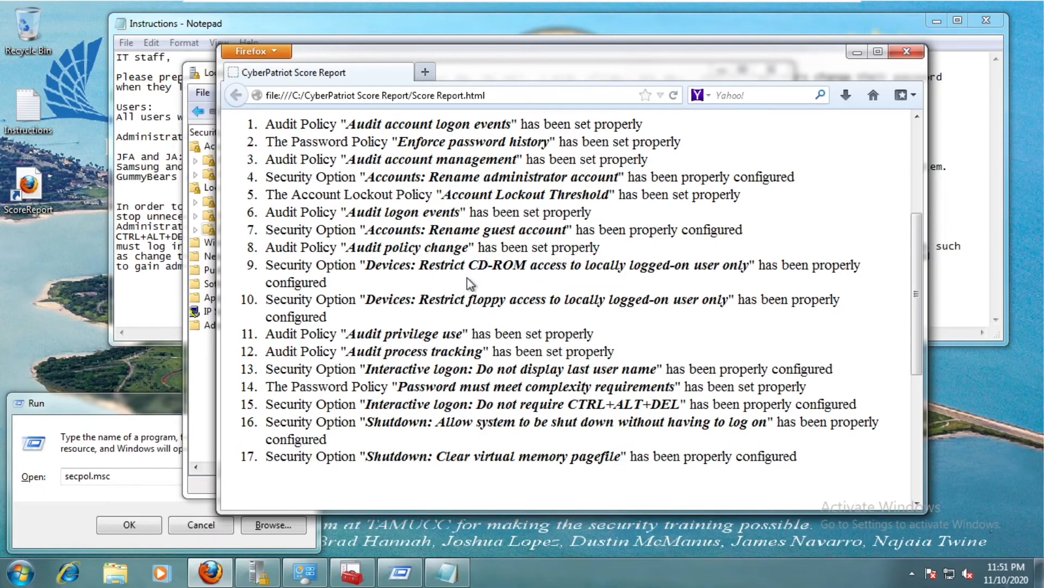
- Review the remaining Security Option entries in the report, covering floppy access, last user name, CTRL+ALT+DEL, shutdown without logon and virtual memory pagefile
drag(399, 299, 729, 299)
click(729, 299)
drag(356, 369, 662, 369)
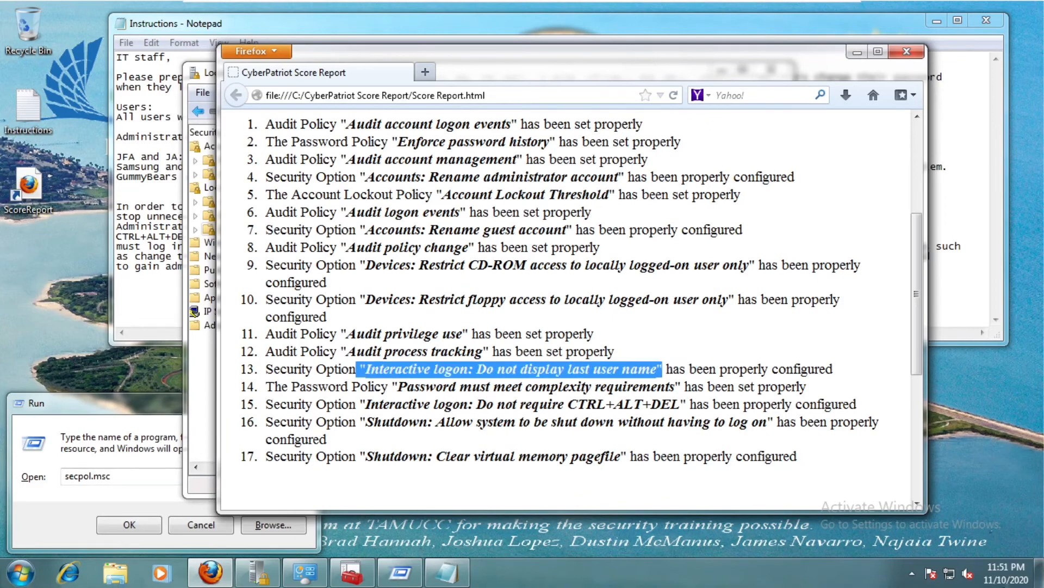
click(662, 370)
drag(364, 403, 605, 422)
click(767, 421)
drag(767, 422, 654, 456)
click(380, 442)
click(439, 425)
click(654, 456)
scroll(566, 309, up, 4)
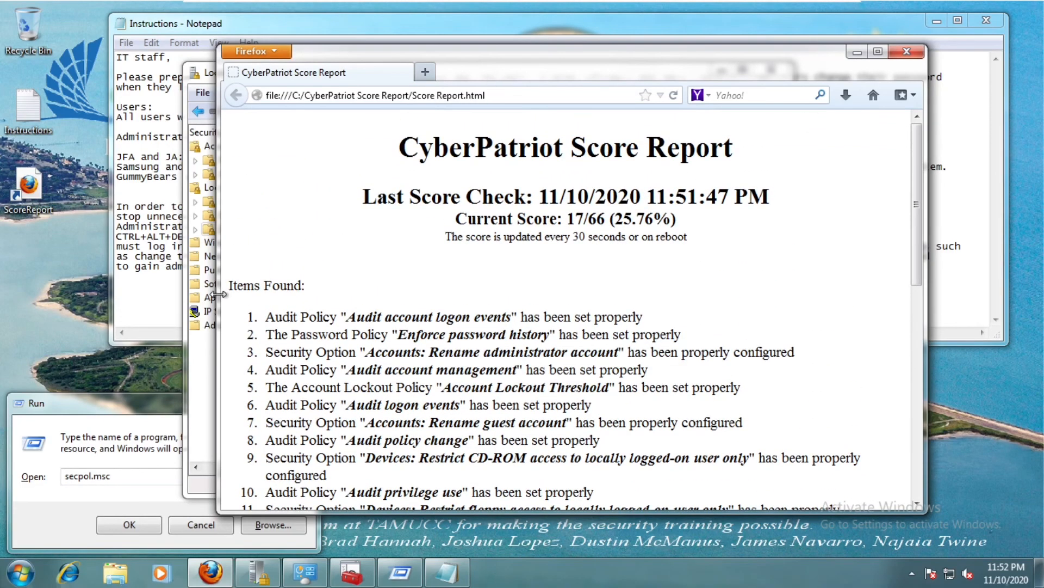
- Switch to Local Security Policy, look over the User Rights Assignment policies and return to Security Options
click(204, 348)
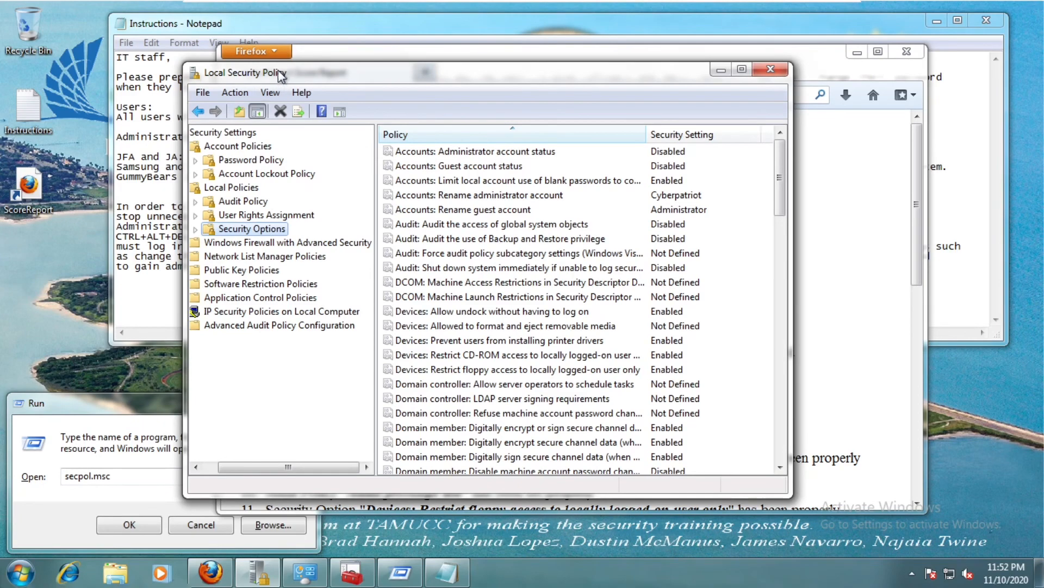
click(288, 214)
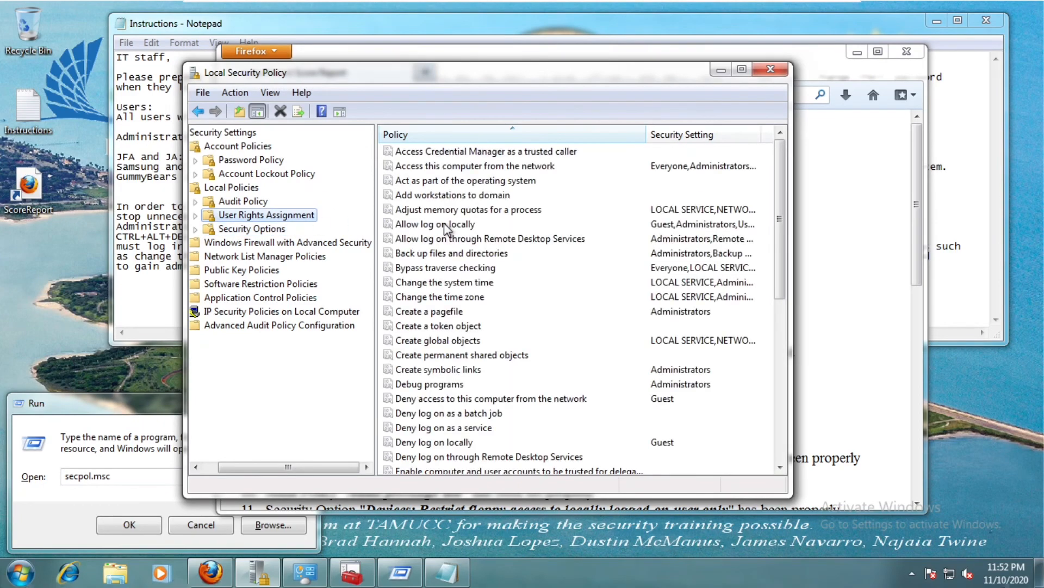
click(265, 233)
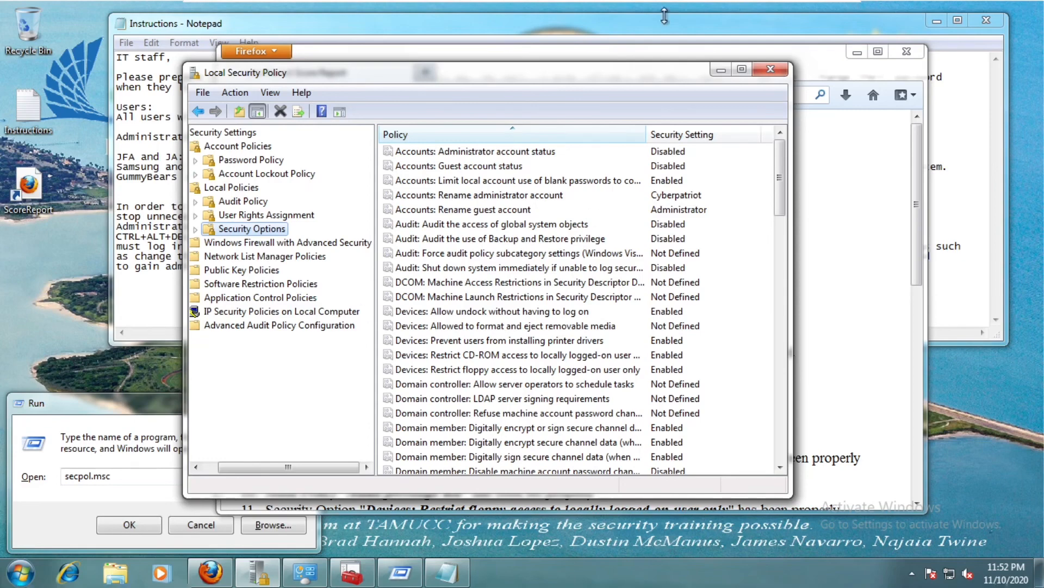
- Move the Local Security Policy window partly clear of the score report, then switch to the Cyber Guild Windows 7 advanced image page on the host
drag(623, 73, 667, 72)
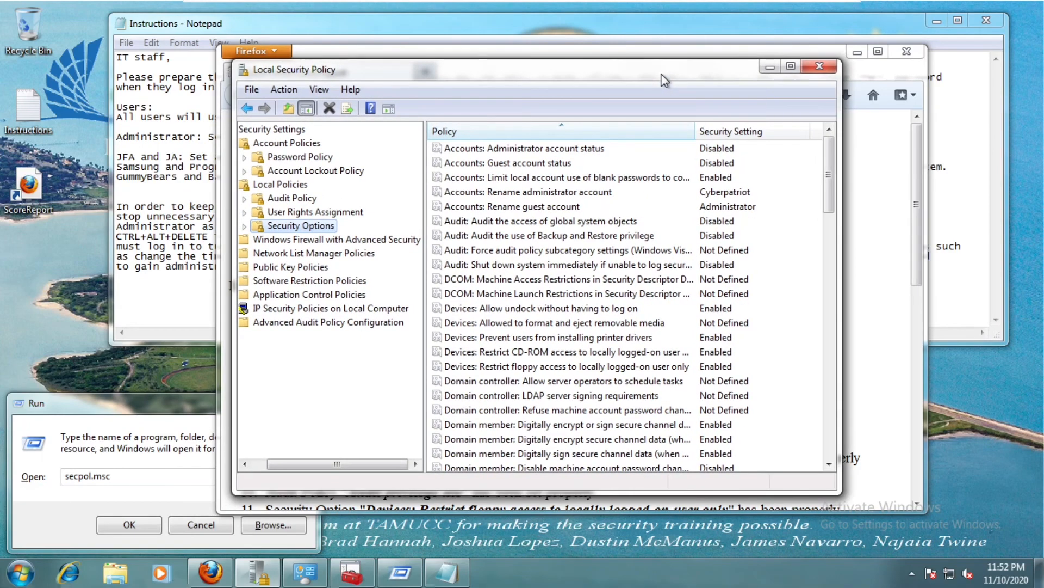
drag(657, 77, 463, 90)
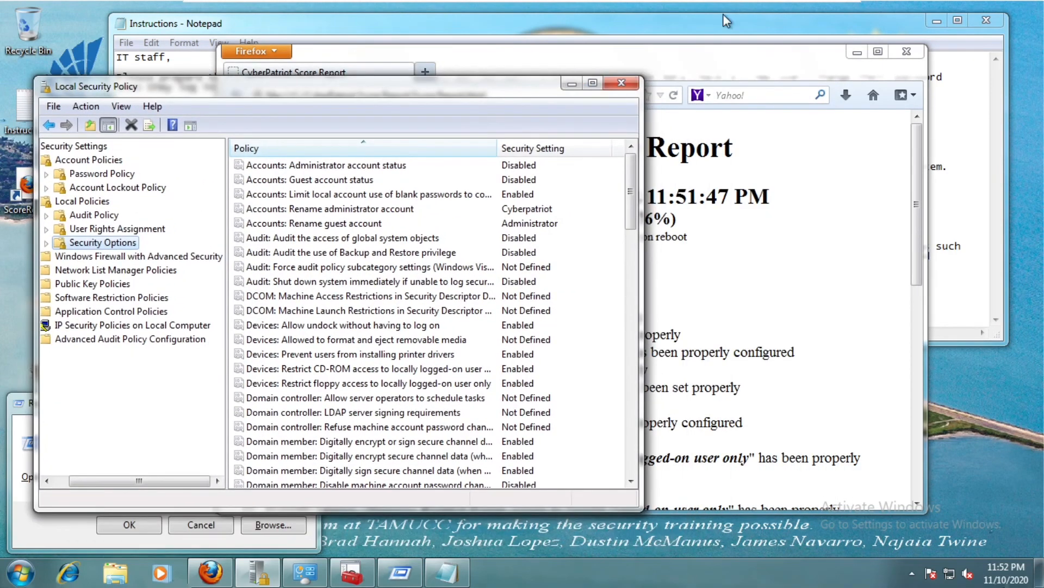
click(824, 11)
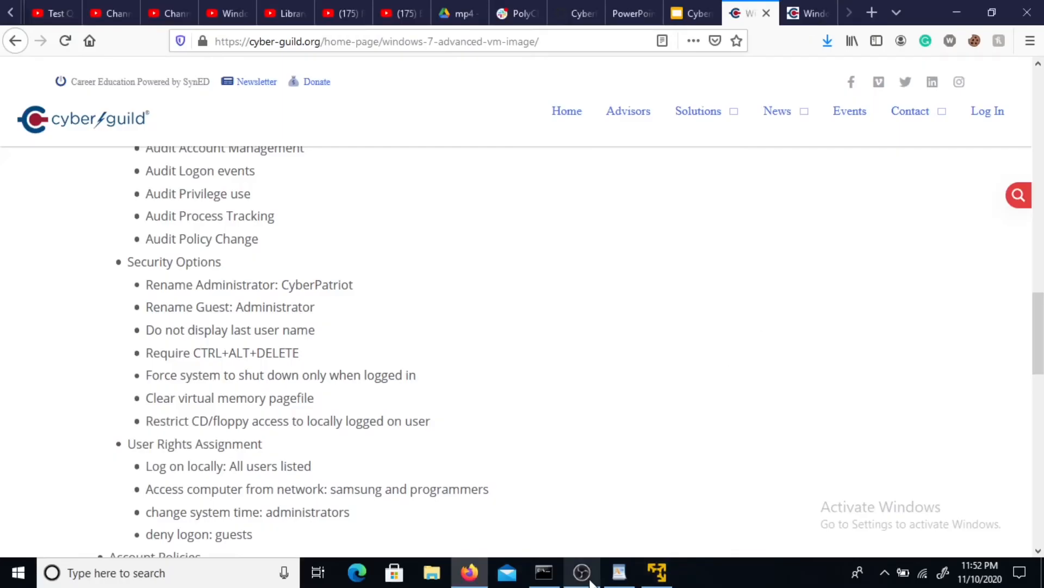